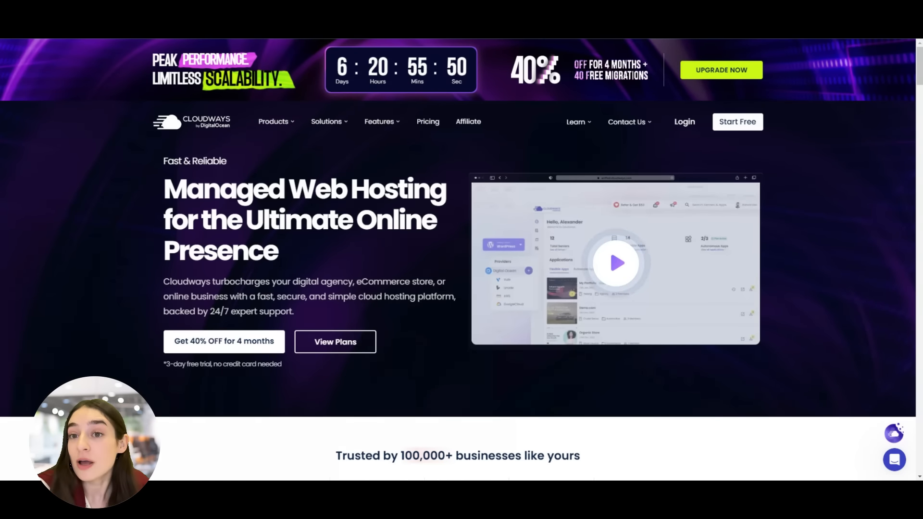
Look through the Cloudways Autonomous managed WordPress page, examining its autoscaling, high-availability and traffic-handling features
{"action": "key", "text": "ctrl+Tab"}
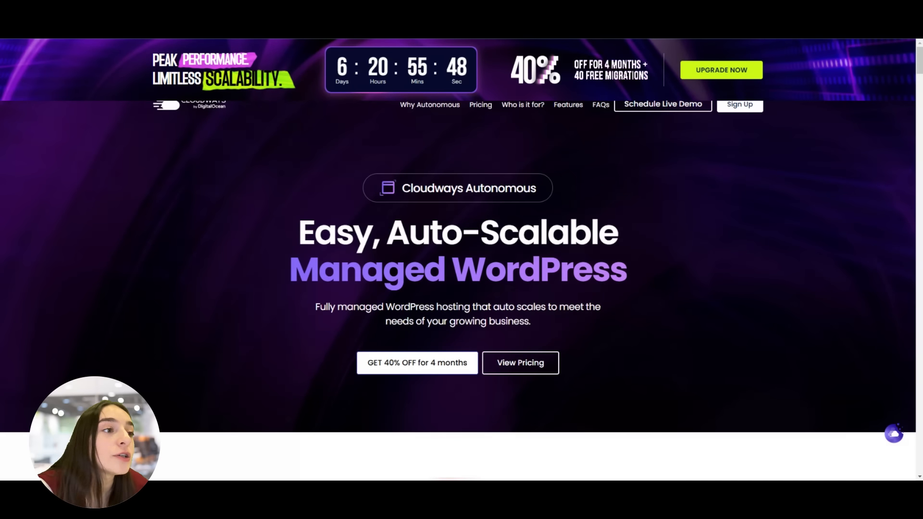
{"action": "scroll", "coordinate": [458, 259], "scroll_direction": "down", "scroll_amount": 4}
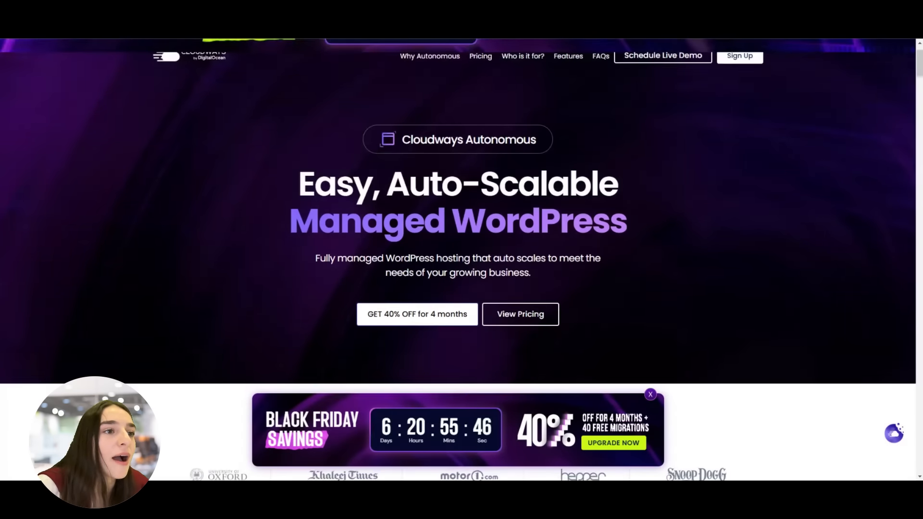
{"action": "scroll", "coordinate": [458, 260], "scroll_direction": "down", "scroll_amount": 5}
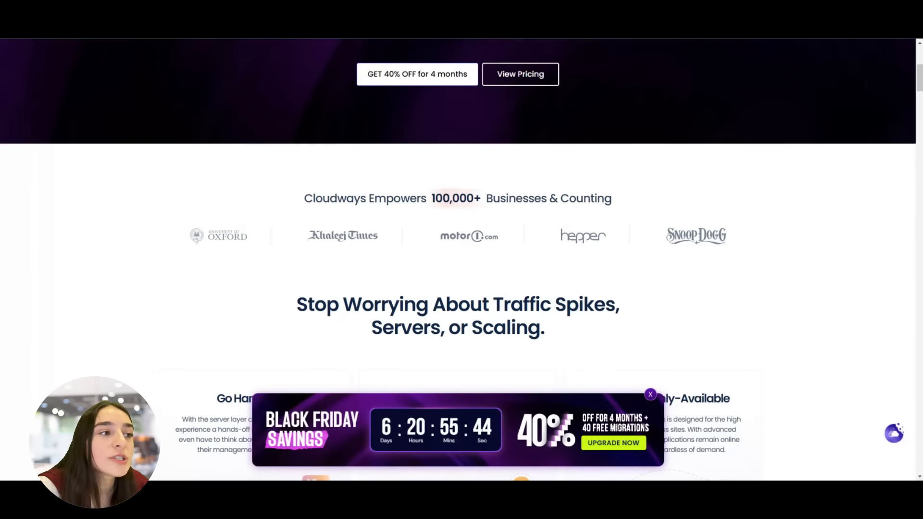
{"action": "scroll", "coordinate": [458, 260], "scroll_direction": "down", "scroll_amount": 1}
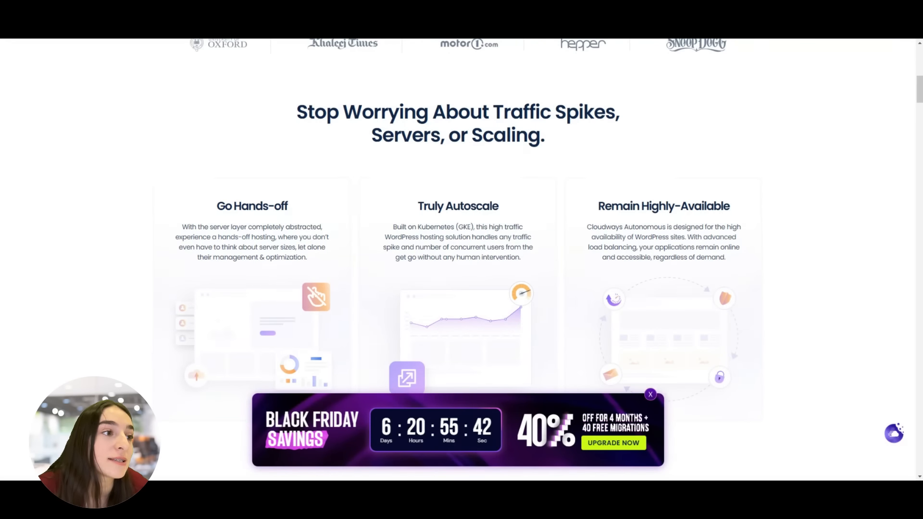
{"action": "scroll", "coordinate": [65, 474], "scroll_direction": "down", "scroll_amount": 2}
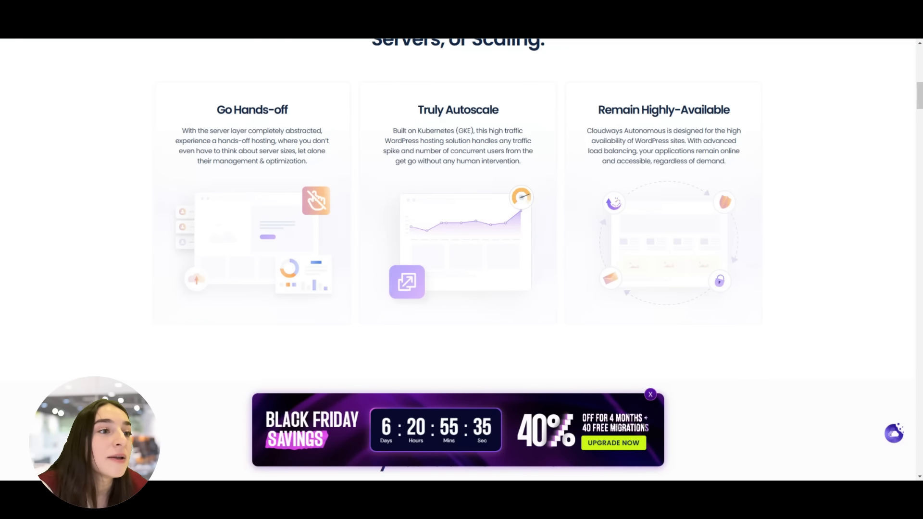
{"action": "scroll", "coordinate": [458, 260], "scroll_direction": "down", "scroll_amount": 2}
{"action": "scroll", "coordinate": [458, 260], "scroll_direction": "down", "scroll_amount": 2}
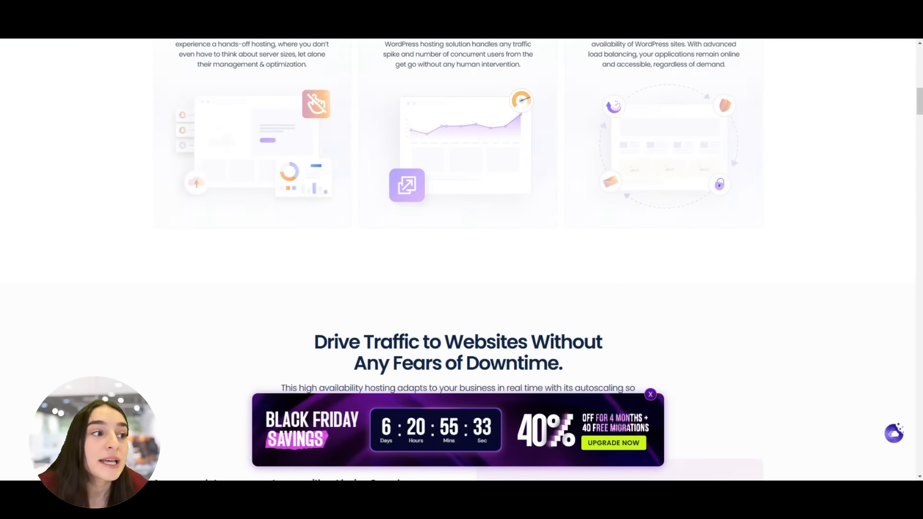
{"action": "scroll", "coordinate": [458, 260], "scroll_direction": "down", "scroll_amount": 5}
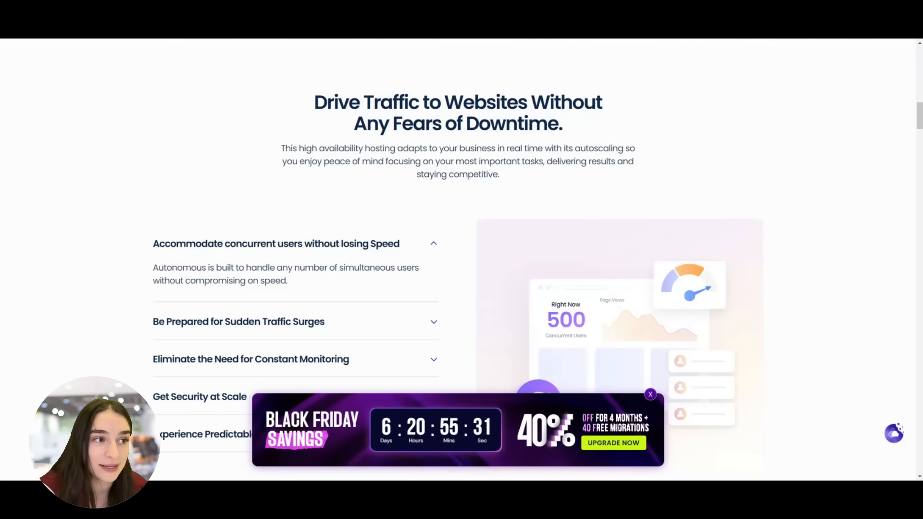
{"action": "scroll", "coordinate": [458, 260], "scroll_direction": "down", "scroll_amount": 5}
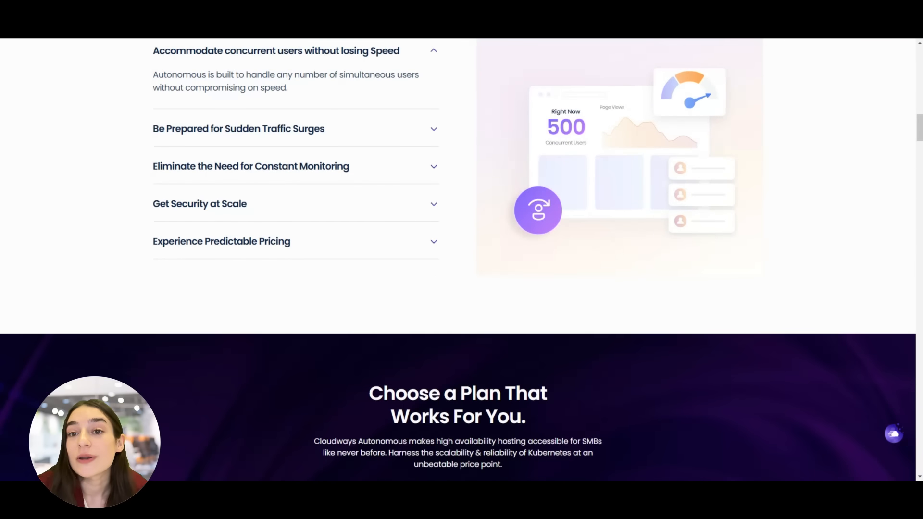
{"action": "scroll", "coordinate": [458, 259], "scroll_direction": "up", "scroll_amount": 10}
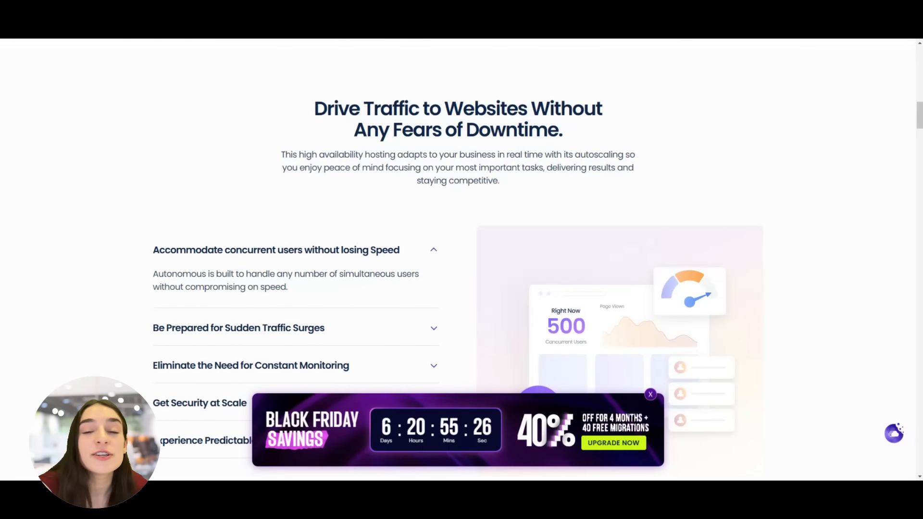
{"action": "scroll", "coordinate": [458, 260], "scroll_direction": "up", "scroll_amount": 10}
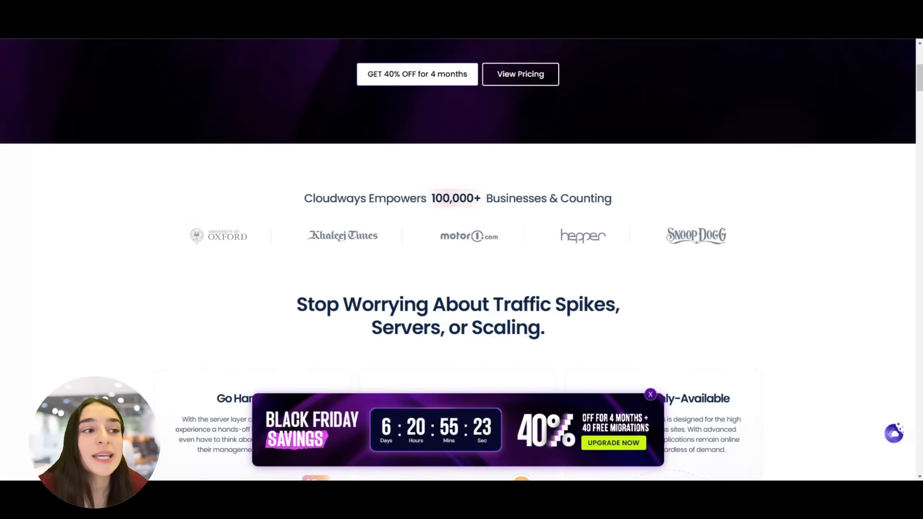
{"action": "scroll", "coordinate": [458, 260], "scroll_direction": "up", "scroll_amount": 3}
{"action": "scroll", "coordinate": [458, 259], "scroll_direction": "up", "scroll_amount": 3}
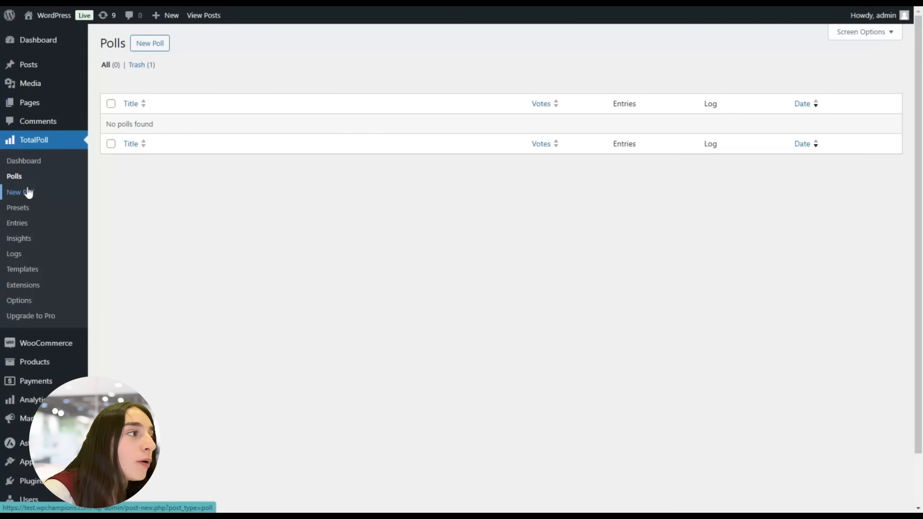
Create a new TotalPoll poll titled "Customer get-to-know"
{"action": "left_click", "coordinate": [151, 46]}
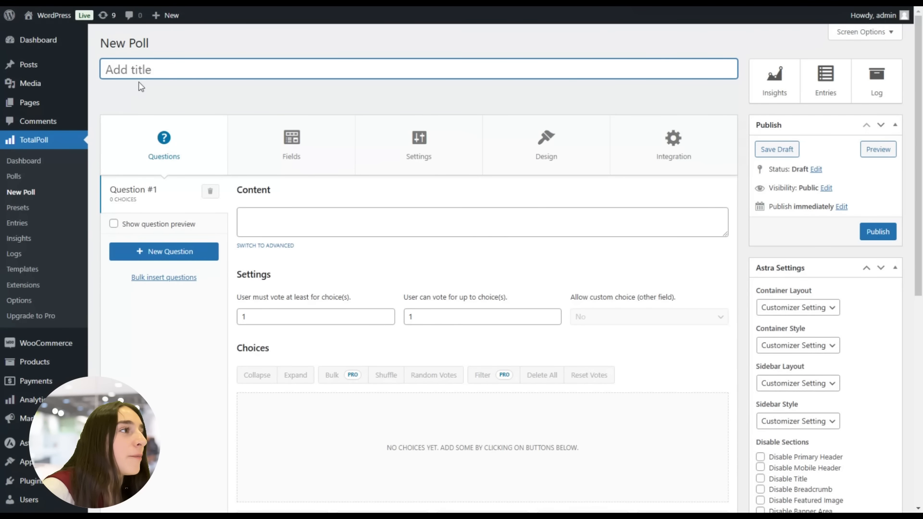
{"action": "type", "text": "Cus"}
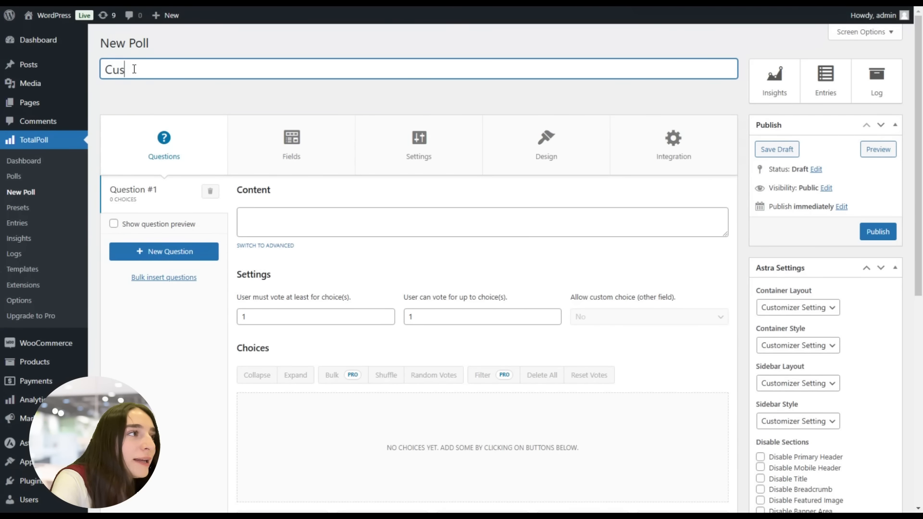
{"action": "type", "text": "tomer g"}
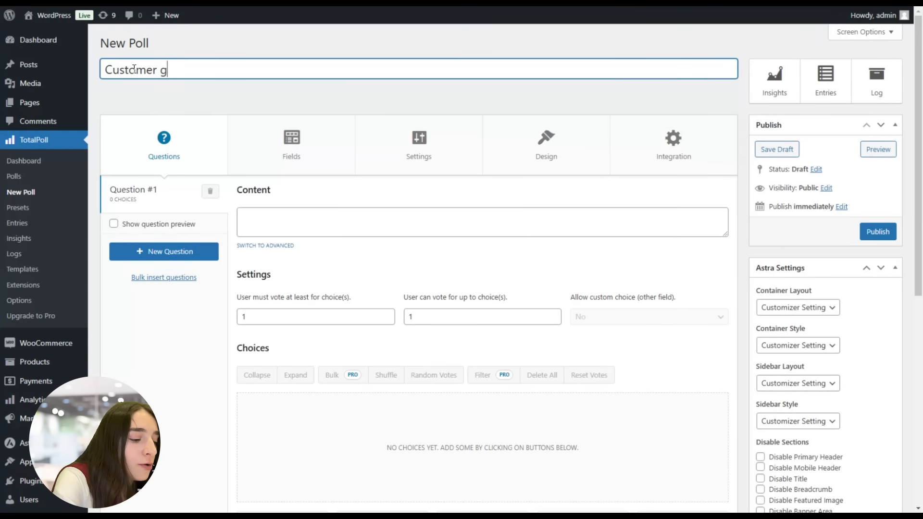
{"action": "type", "text": "et-to"}
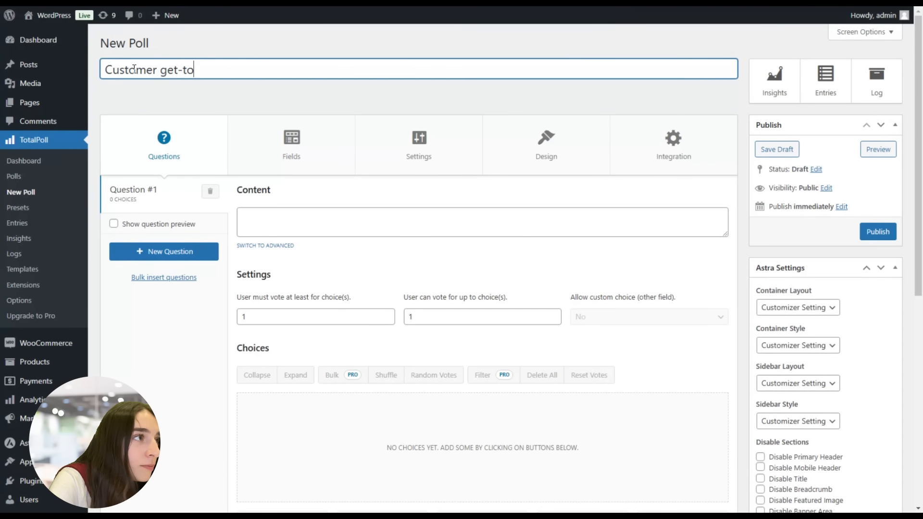
{"action": "type", "text": "-know"}
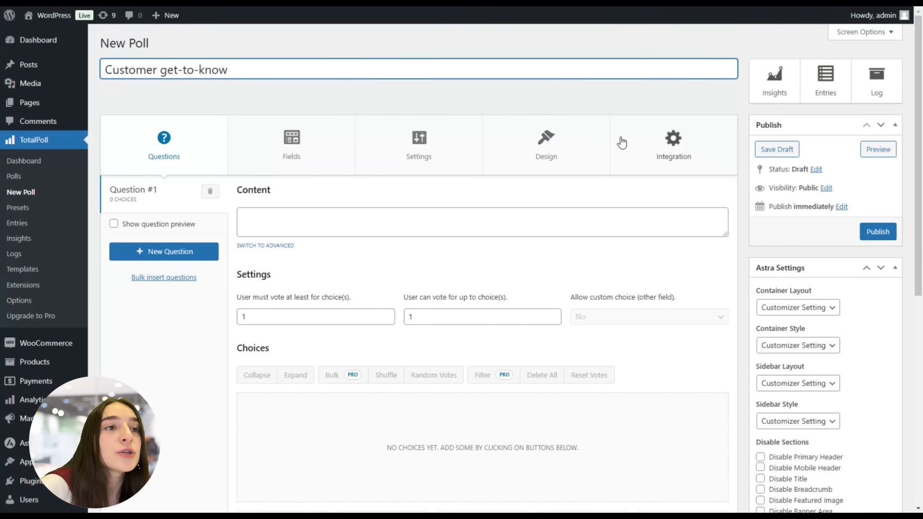
Review the poll's integration options: shortcode, sidebar widget, direct link, embed code and email vote links
{"action": "left_click", "coordinate": [645, 139]}
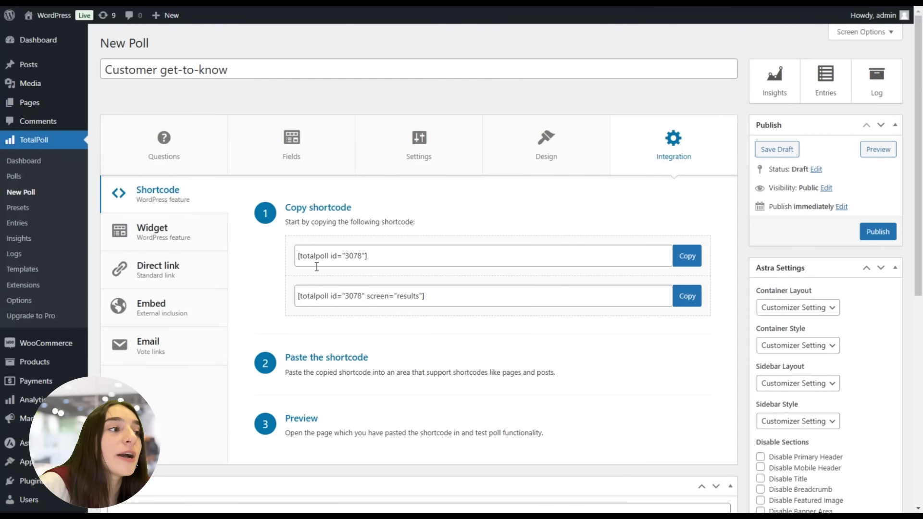
{"action": "left_click", "coordinate": [695, 260]}
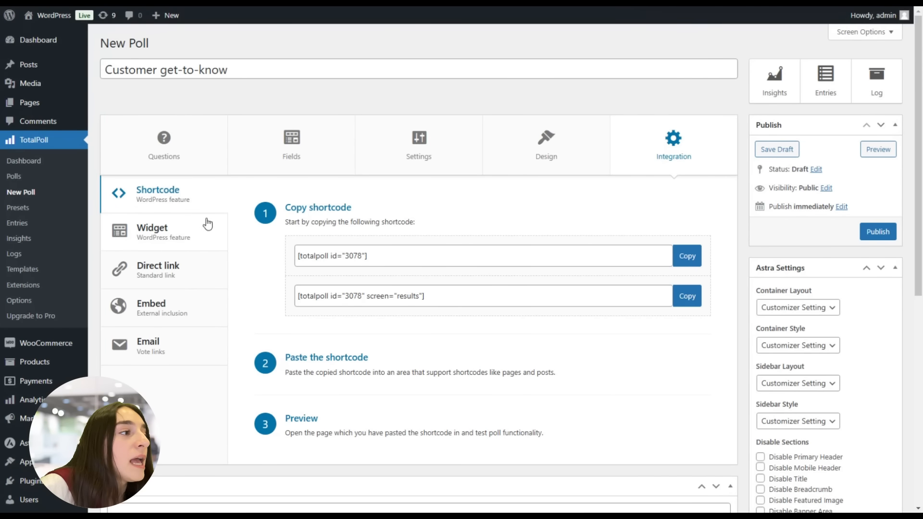
{"action": "left_click", "coordinate": [168, 234]}
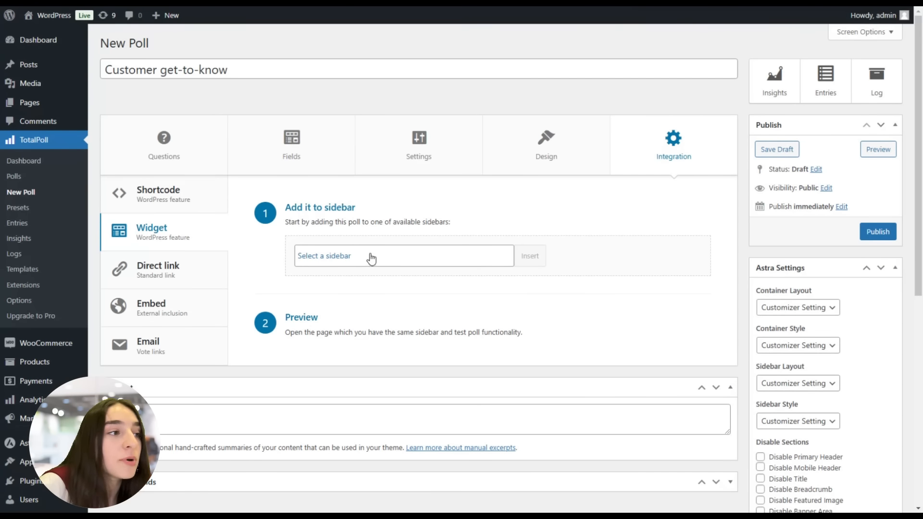
{"action": "left_click", "coordinate": [156, 275]}
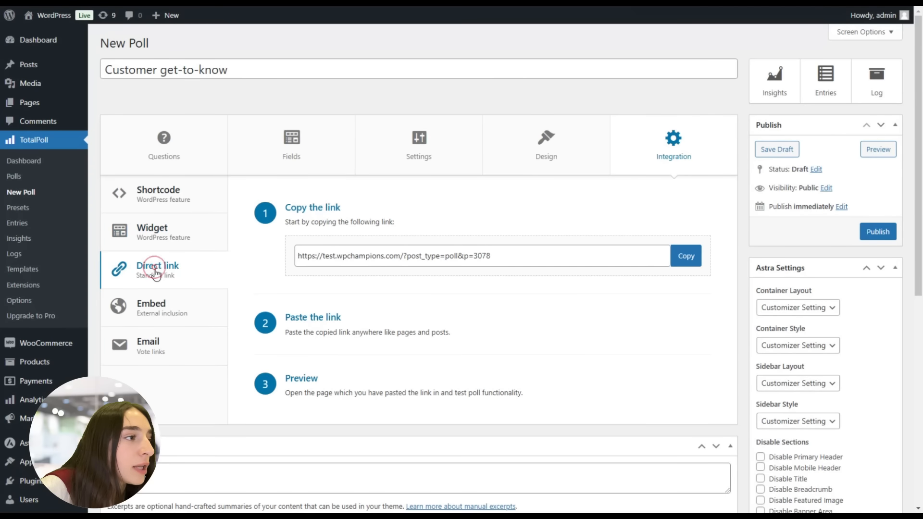
{"action": "left_click", "coordinate": [490, 255]}
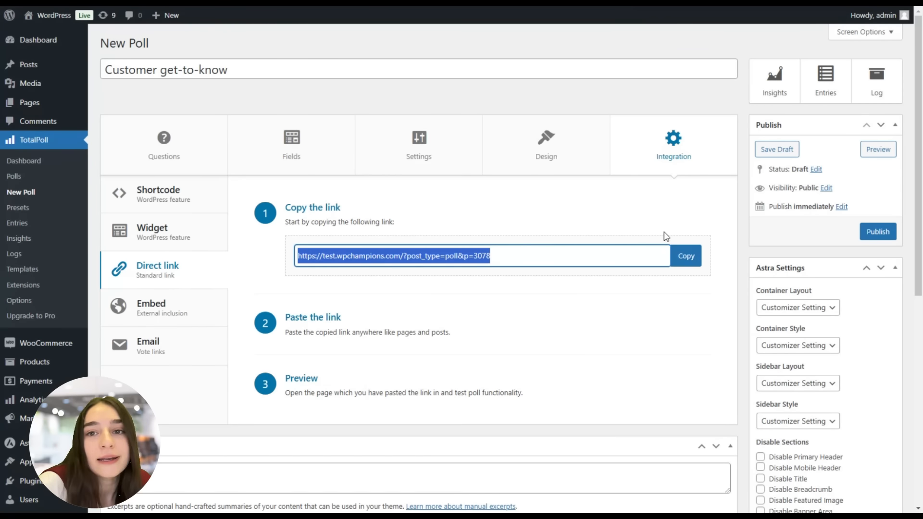
{"action": "left_click", "coordinate": [181, 320]}
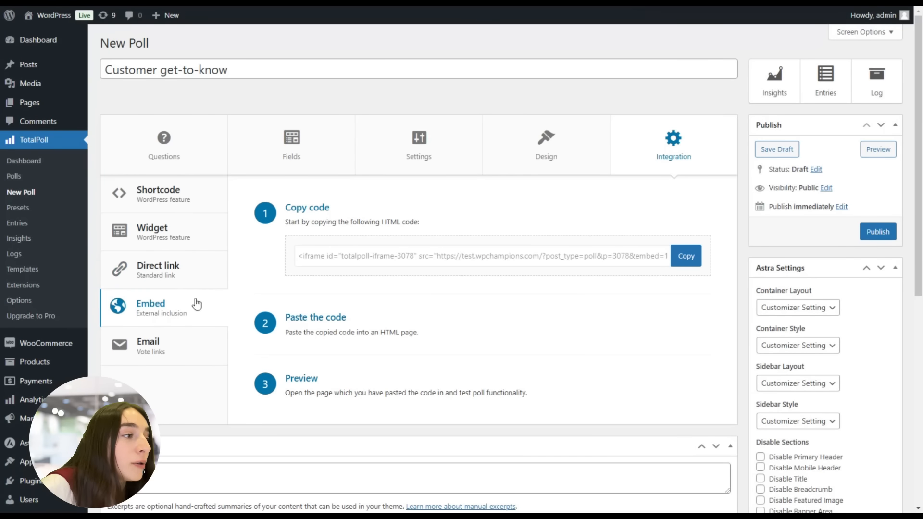
{"action": "left_click", "coordinate": [173, 356]}
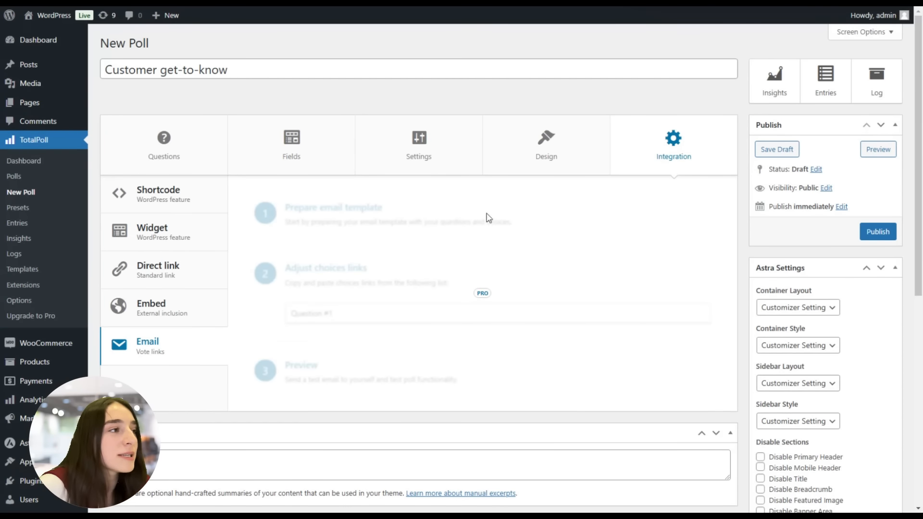
Enter "What age group do you belong to?" as the content of the poll's first question
{"action": "left_click", "coordinate": [151, 165]}
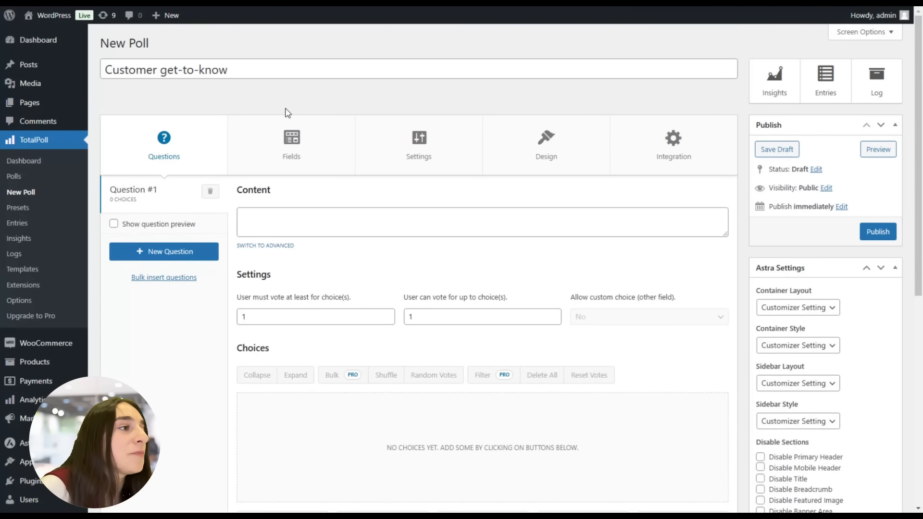
{"action": "scroll", "coordinate": [266, 216], "scroll_direction": "down", "scroll_amount": 1}
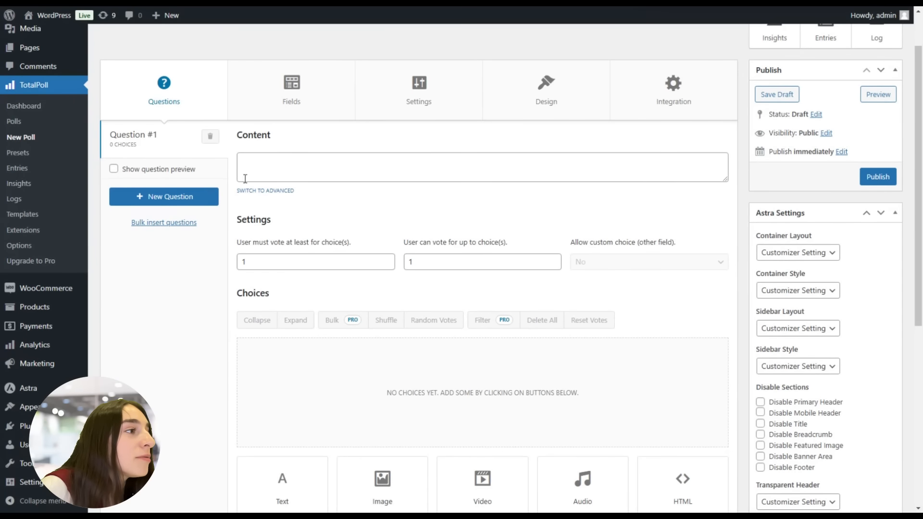
{"action": "left_click", "coordinate": [260, 156]}
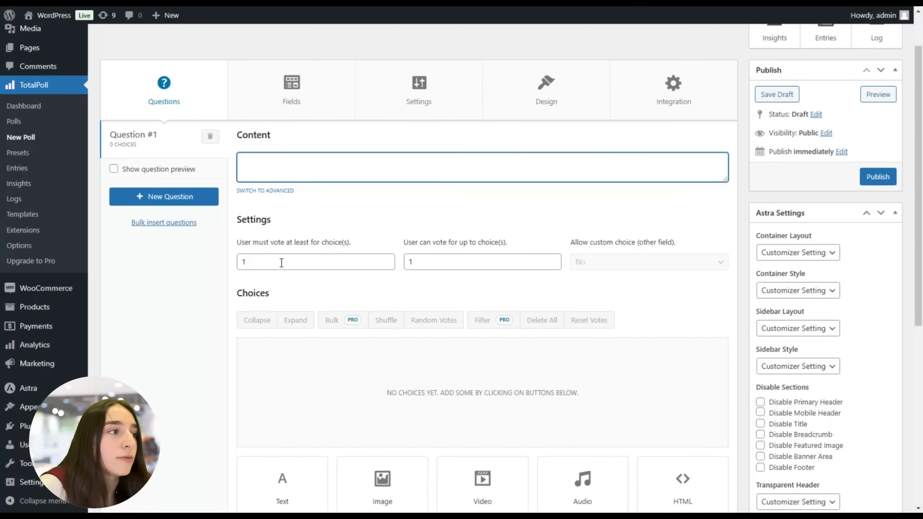
{"action": "scroll", "coordinate": [356, 240], "scroll_direction": "down", "scroll_amount": 3}
{"action": "scroll", "coordinate": [361, 267], "scroll_direction": "up", "scroll_amount": 3}
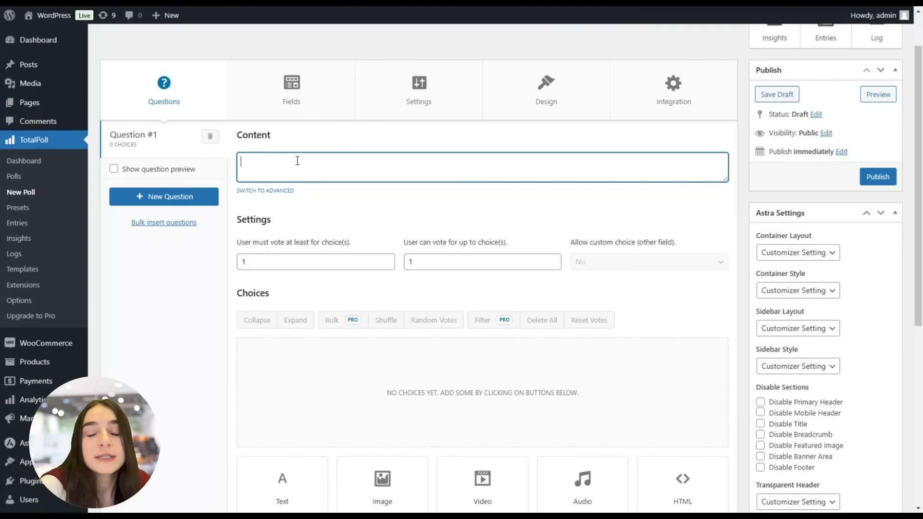
{"action": "type", "text": "What age "}
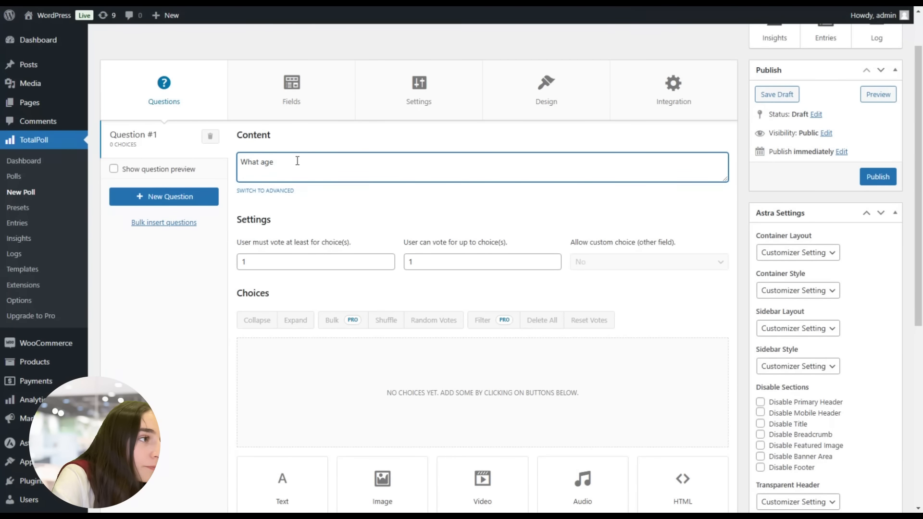
{"action": "type", "text": "group do you belong to?"}
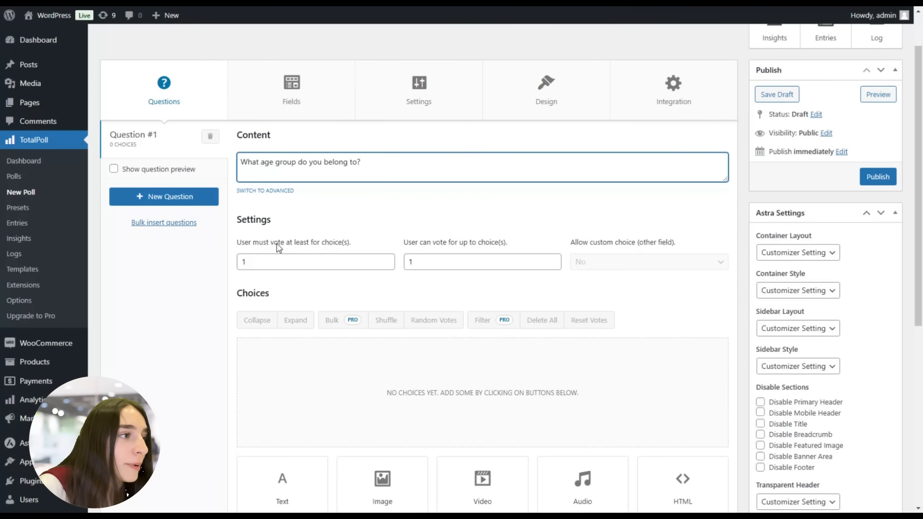
Add a text choice to the age group question and label it "15-20"
{"action": "scroll", "coordinate": [283, 326], "scroll_direction": "down", "scroll_amount": 1}
{"action": "scroll", "coordinate": [414, 323], "scroll_direction": "down", "scroll_amount": 1}
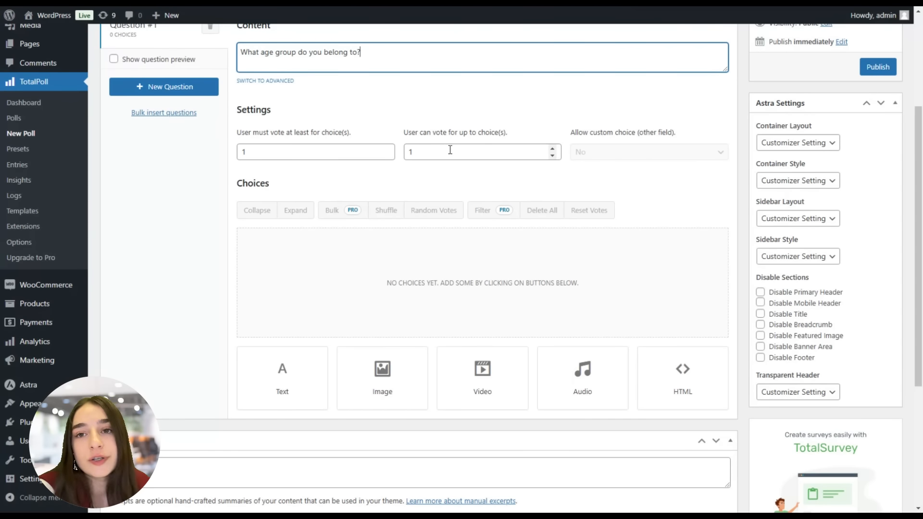
{"action": "scroll", "coordinate": [277, 337], "scroll_direction": "down", "scroll_amount": 1}
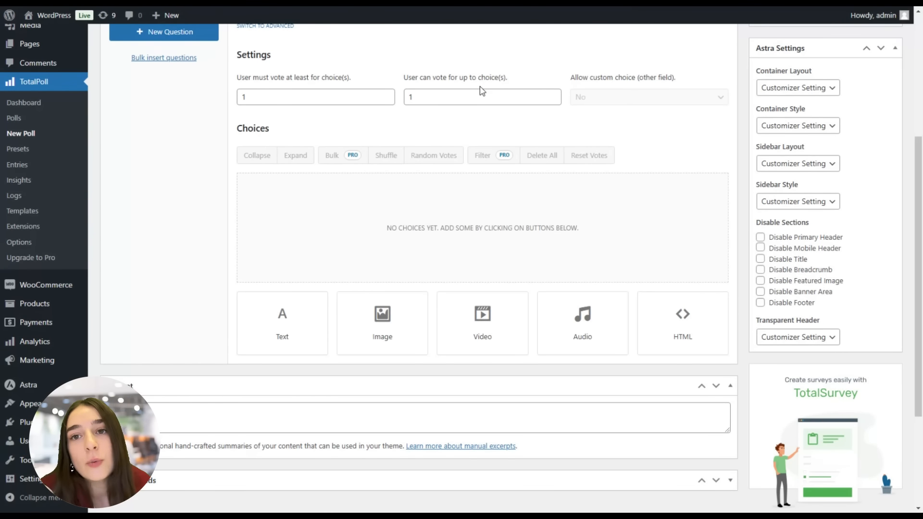
{"action": "left_click", "coordinate": [286, 322]}
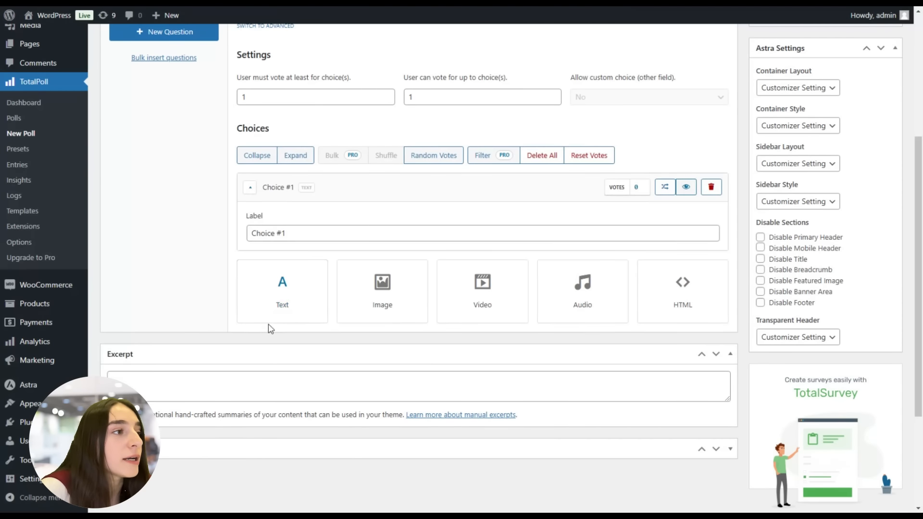
{"action": "left_click_drag", "start_coordinate": [293, 235], "coordinate": [246, 240]}
{"action": "key", "text": "BackSpace"}
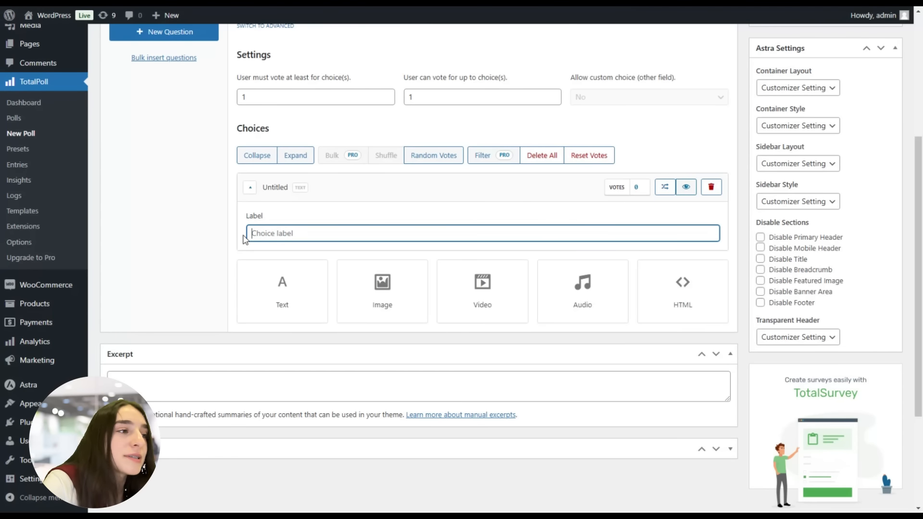
{"action": "type", "text": "15"}
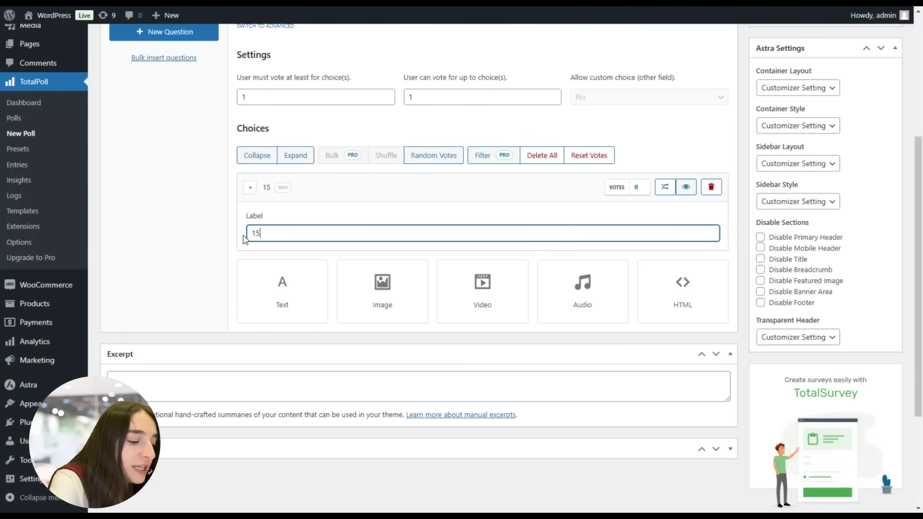
{"action": "type", "text": "-20"}
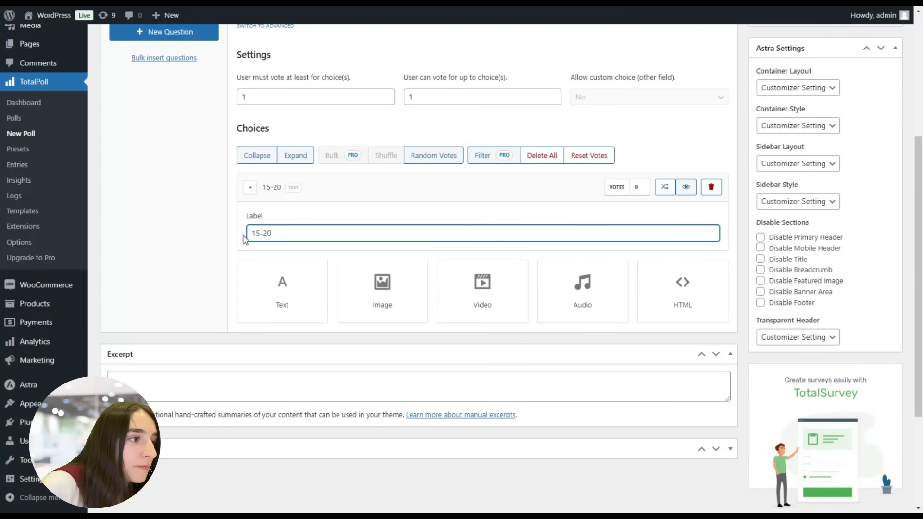
Add a second text choice labelled "21-25" to the age group question and save the poll as a draft
{"action": "left_click", "coordinate": [283, 286]}
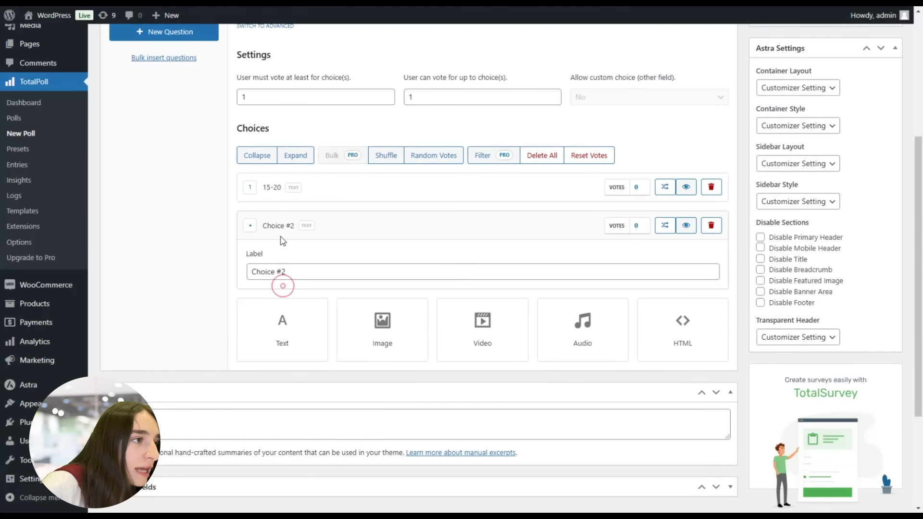
{"action": "triple_click", "coordinate": [266, 272]}
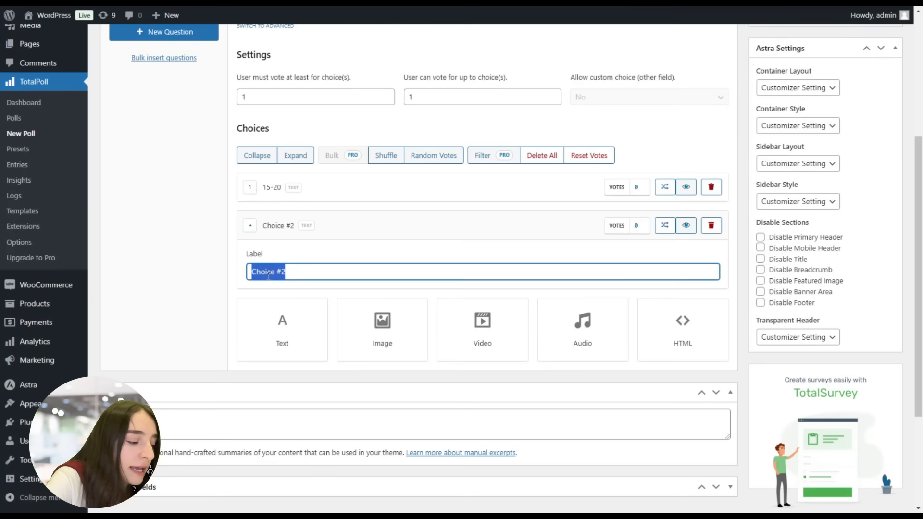
{"action": "type", "text": "21-2"}
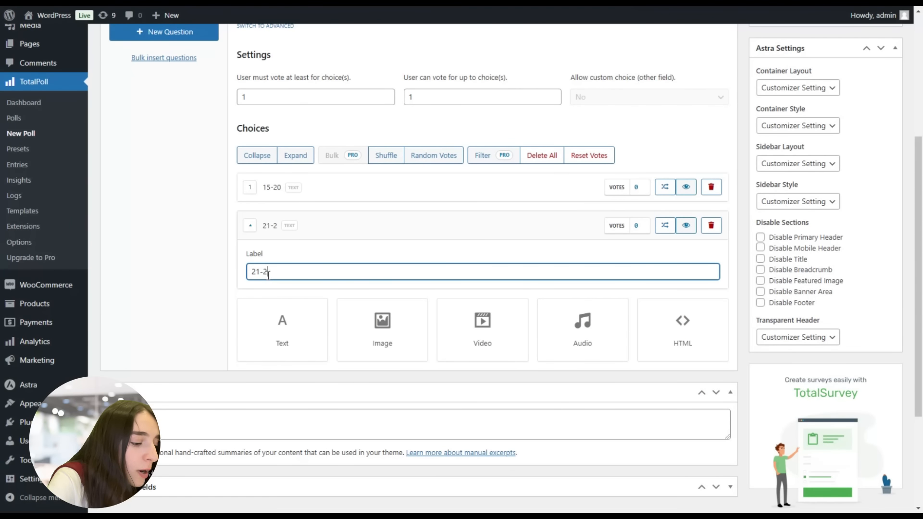
{"action": "type", "text": "5"}
{"action": "left_click", "coordinate": [302, 353]}
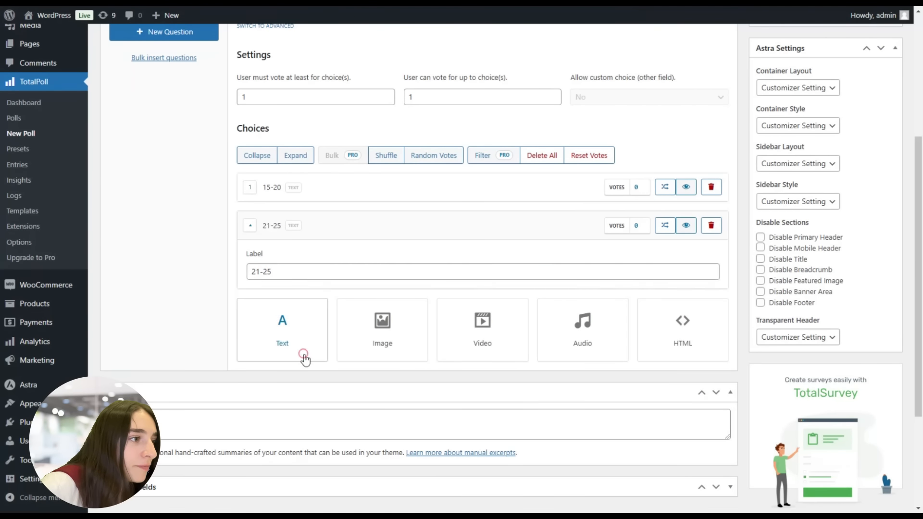
{"action": "key", "text": "Return"}
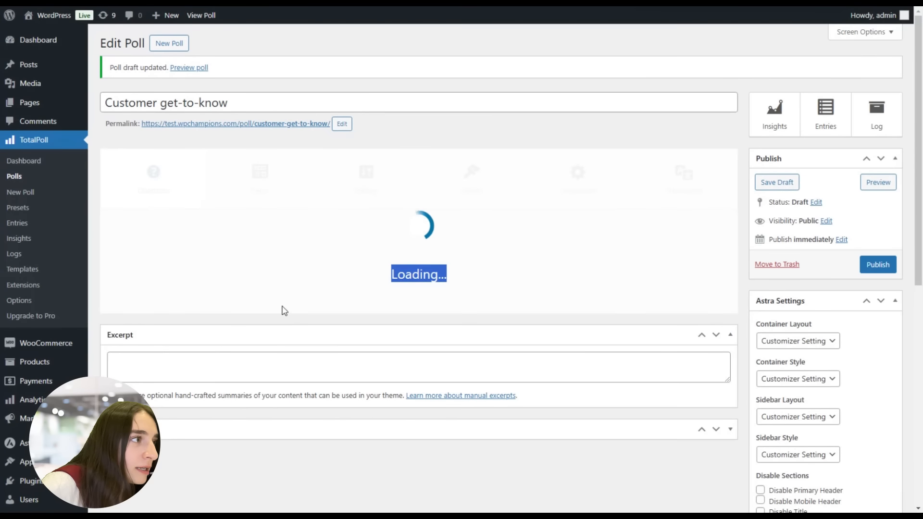
Add a third text choice to the age group question and label it "26-30"
{"action": "scroll", "coordinate": [325, 245], "scroll_direction": "down", "scroll_amount": 6}
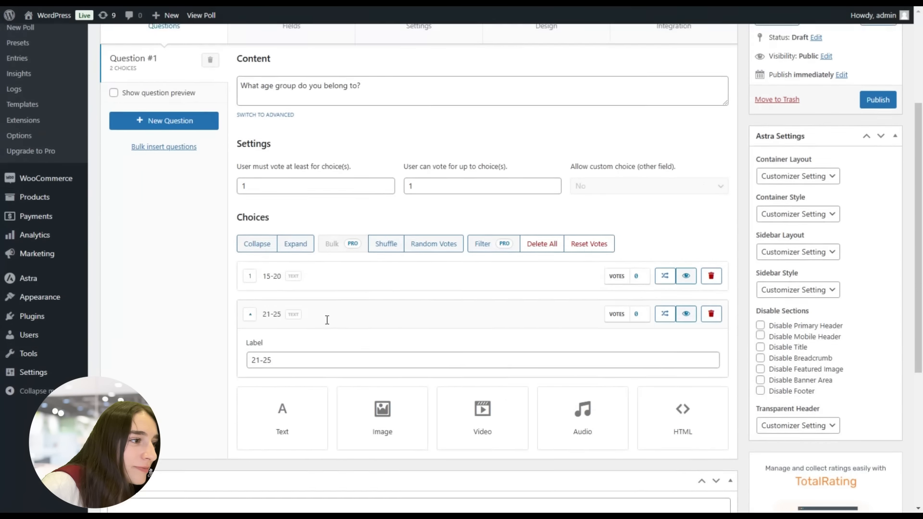
{"action": "left_click", "coordinate": [274, 250]}
{"action": "left_click_drag", "start_coordinate": [284, 250], "coordinate": [248, 251]}
{"action": "left_click", "coordinate": [281, 303]}
{"action": "left_click_drag", "start_coordinate": [293, 289], "coordinate": [243, 290]}
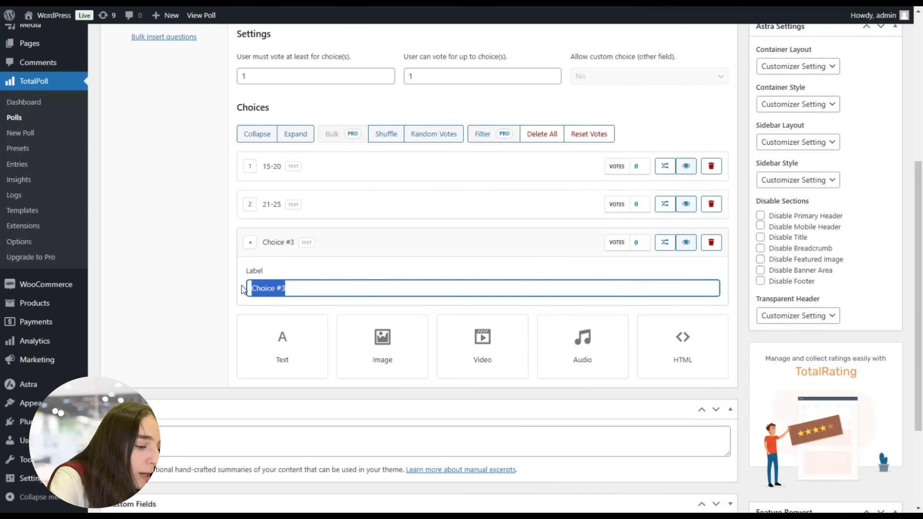
{"action": "type", "text": "26-30"}
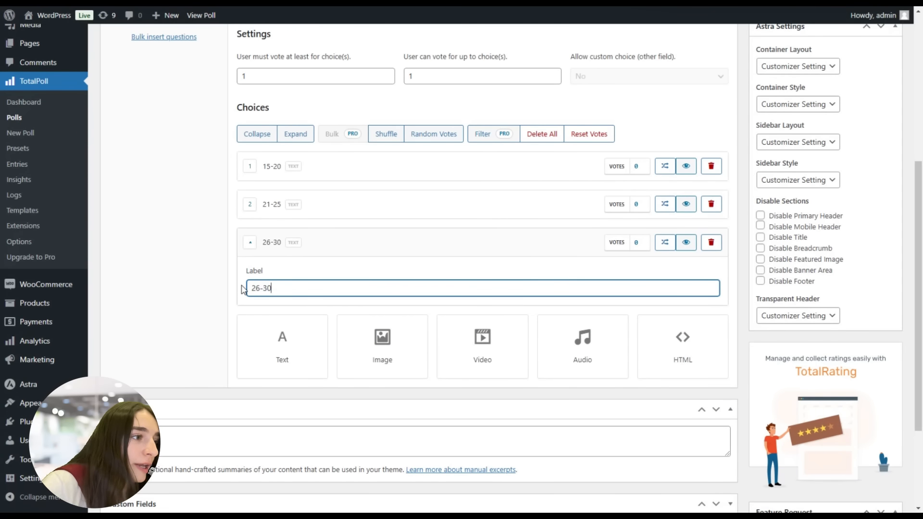
Add a second question to the poll with the content "Which platform do you prefer the most?"
{"action": "scroll", "coordinate": [200, 291], "scroll_direction": "up", "scroll_amount": 6}
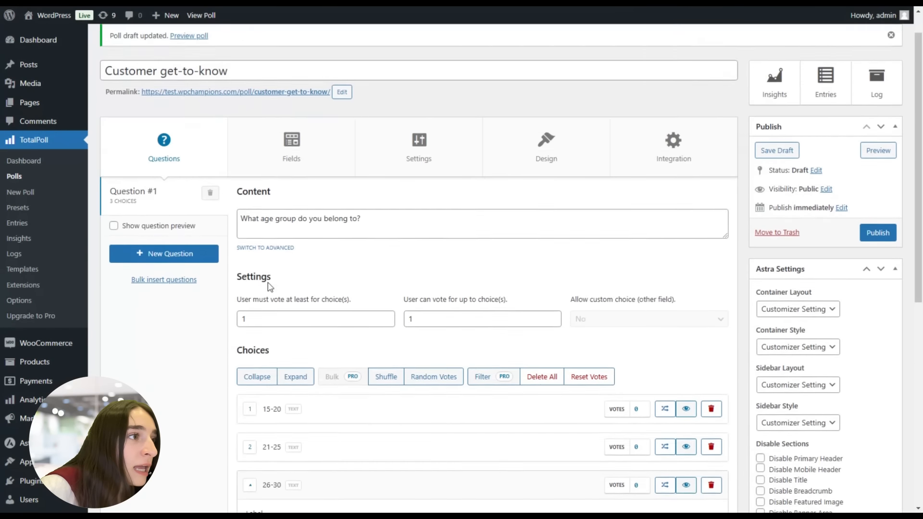
{"action": "scroll", "coordinate": [440, 245], "scroll_direction": "down", "scroll_amount": 3}
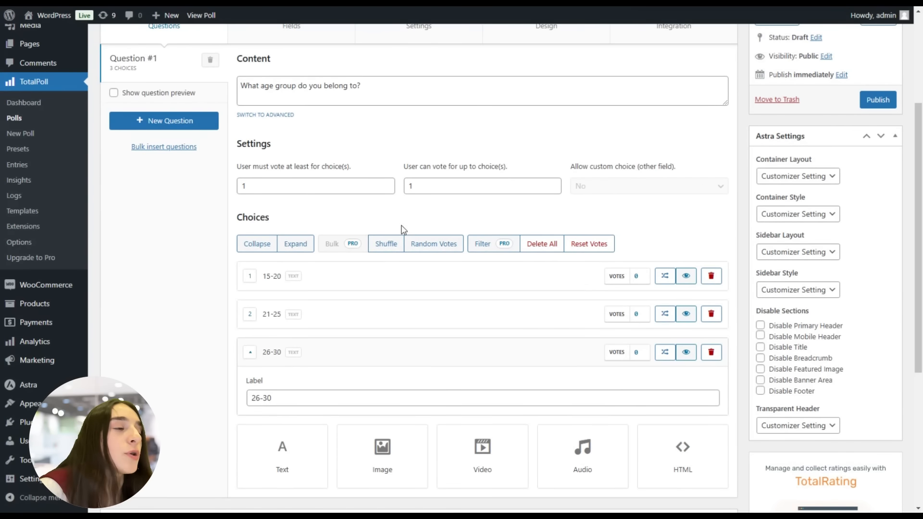
{"action": "scroll", "coordinate": [398, 231], "scroll_direction": "up", "scroll_amount": 2}
{"action": "left_click", "coordinate": [192, 231]}
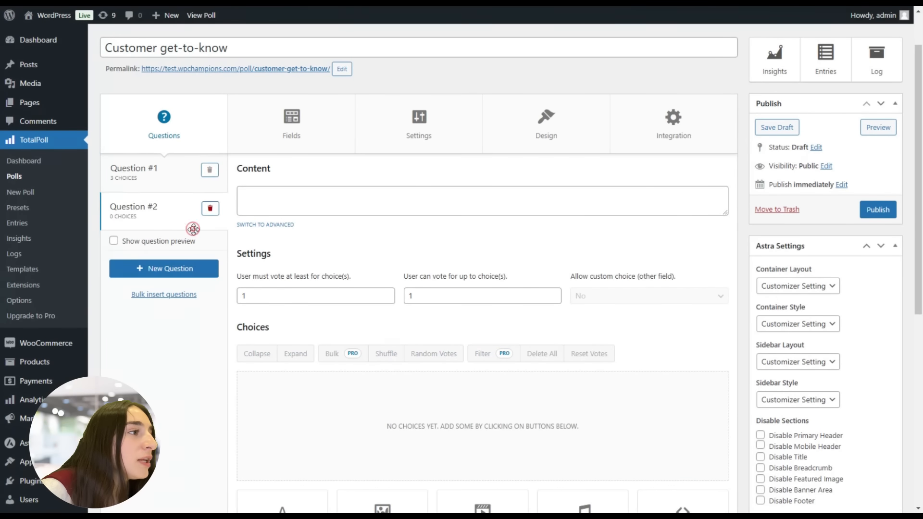
{"action": "left_click", "coordinate": [253, 192]}
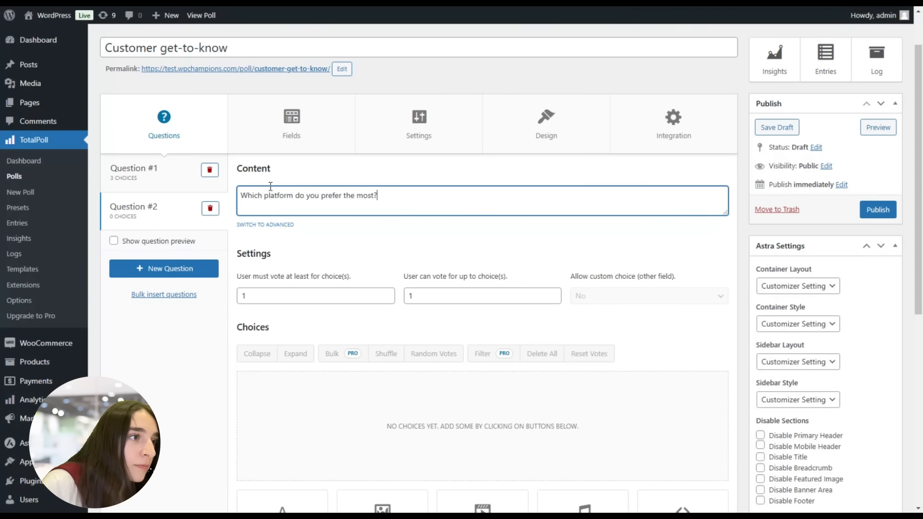
Add a text choice to the platform question and label it "Facebook"
{"action": "scroll", "coordinate": [270, 255], "scroll_direction": "down", "scroll_amount": 4}
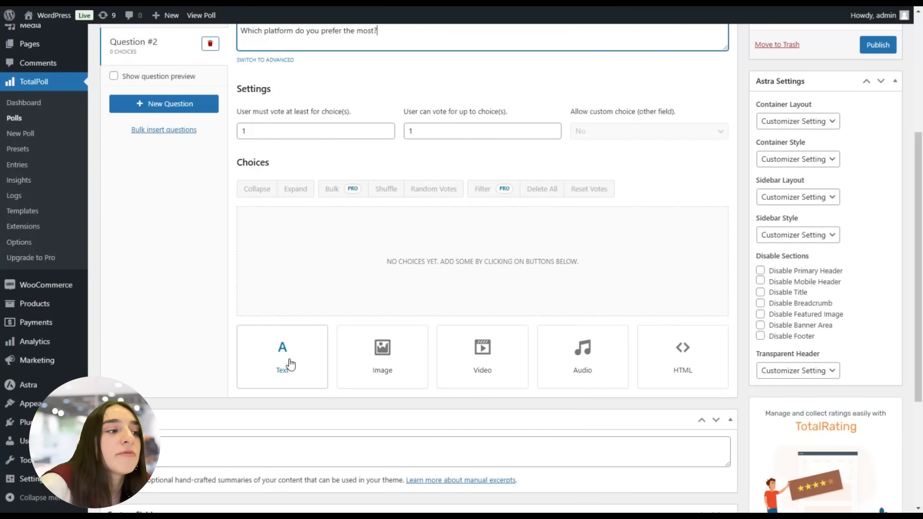
{"action": "left_click", "coordinate": [291, 364]}
{"action": "left_click_drag", "start_coordinate": [319, 266], "coordinate": [235, 271]}
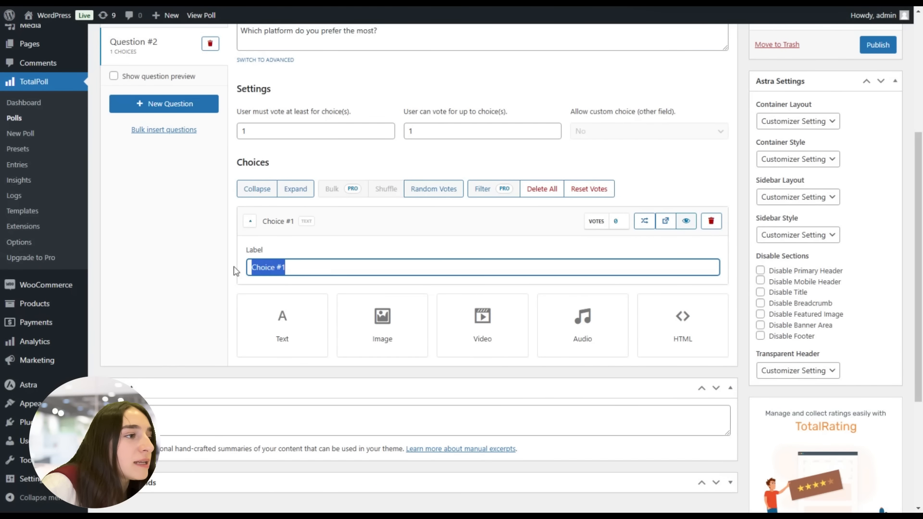
{"action": "type", "text": "Faceb"}
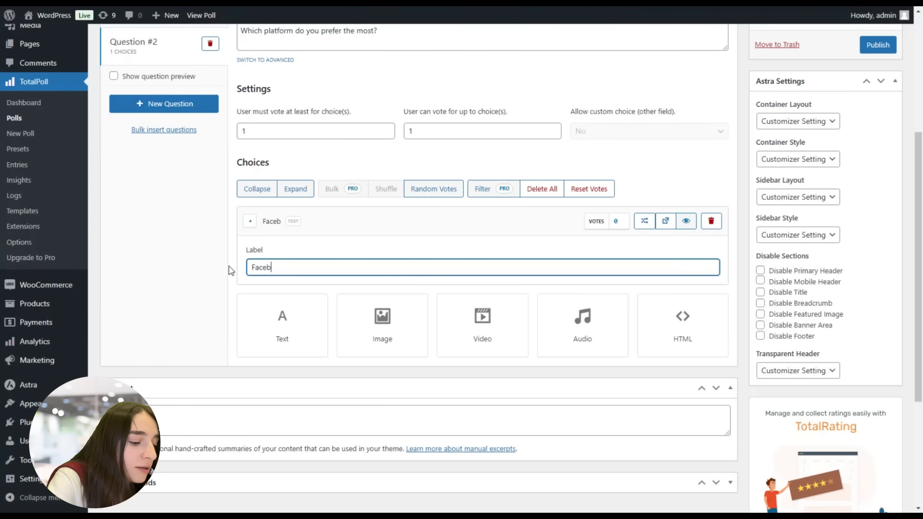
{"action": "type", "text": "ook"}
Add a second text choice to the platform question and label it "Instagram"
{"action": "left_click", "coordinate": [268, 333]}
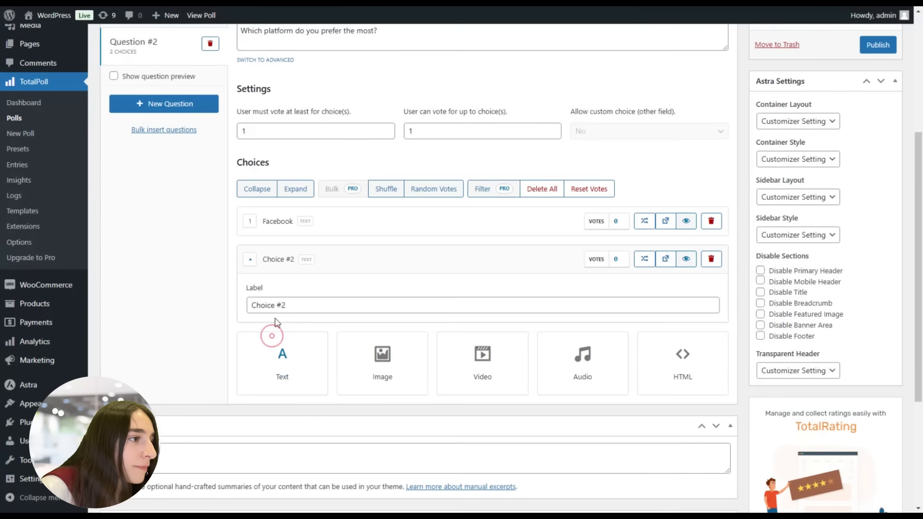
{"action": "triple_click", "coordinate": [277, 307]}
{"action": "type", "text": "I"}
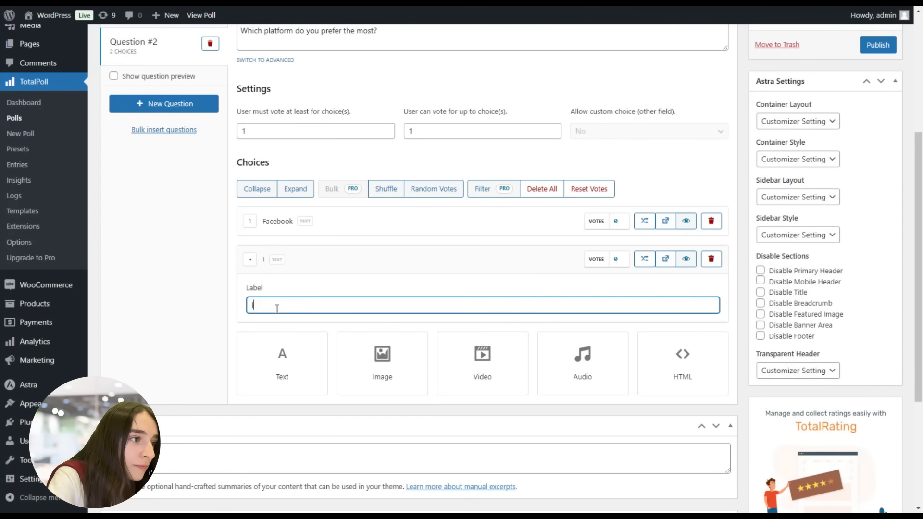
{"action": "type", "text": "nstagra"}
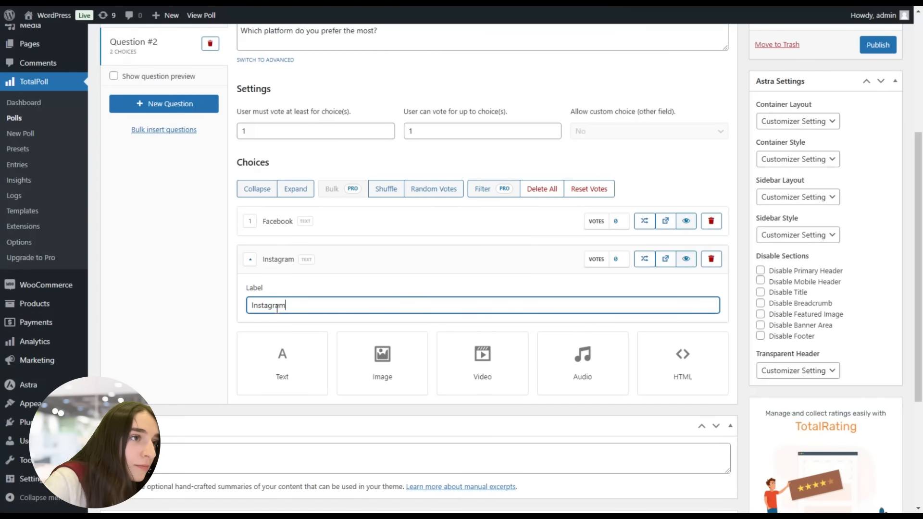
{"action": "type", "text": "m"}
Add the preset First name, Last name and Email fields to the poll
{"action": "scroll", "coordinate": [277, 308], "scroll_direction": "up", "scroll_amount": 5}
{"action": "scroll", "coordinate": [278, 130], "scroll_direction": "down", "scroll_amount": 1}
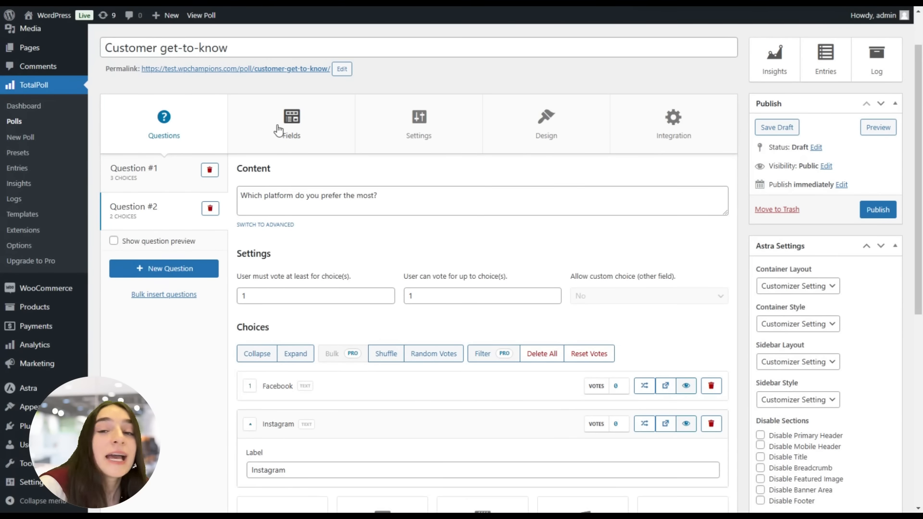
{"action": "left_click", "coordinate": [278, 129]}
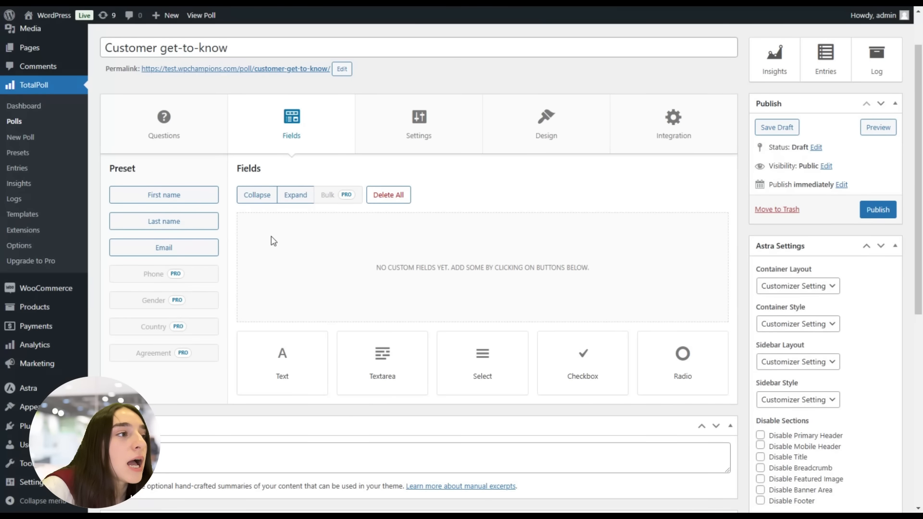
{"action": "left_click", "coordinate": [185, 198]}
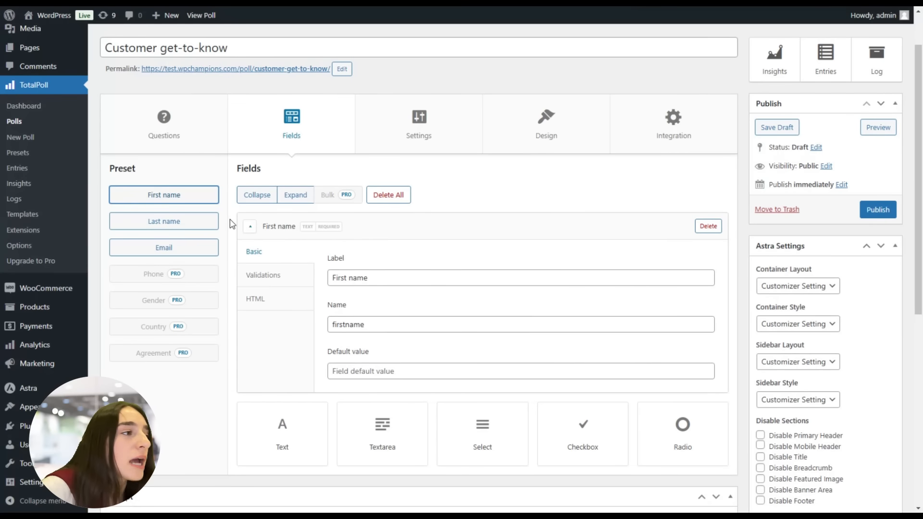
{"action": "left_click", "coordinate": [196, 225]}
{"action": "left_click", "coordinate": [193, 249]}
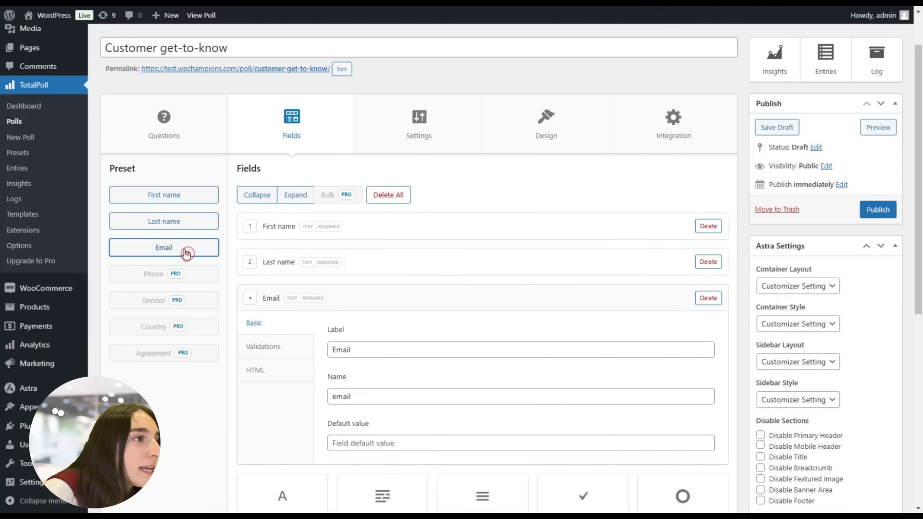
Review the custom field types and the poll's vote limitation, frequency, choice sorting, results, content, SEO and notification settings
{"action": "scroll", "coordinate": [317, 267], "scroll_direction": "down", "scroll_amount": 1}
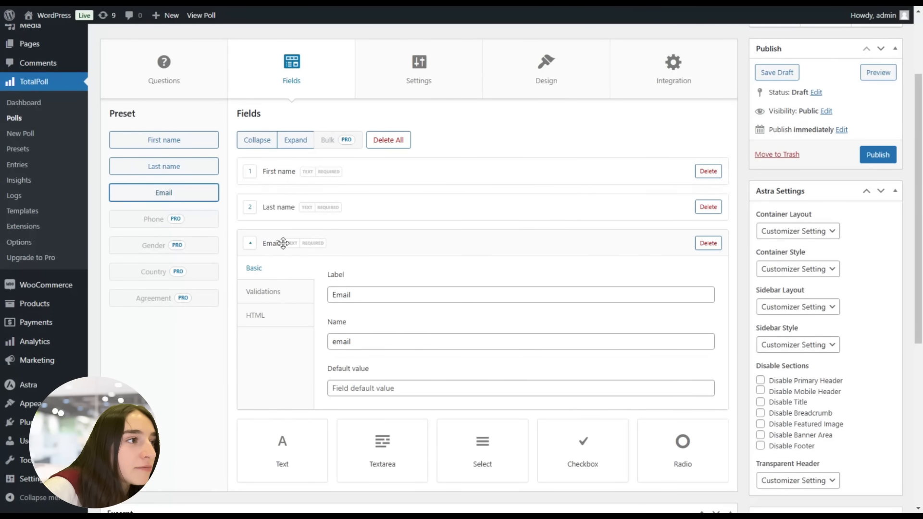
{"action": "scroll", "coordinate": [295, 285], "scroll_direction": "down", "scroll_amount": 2}
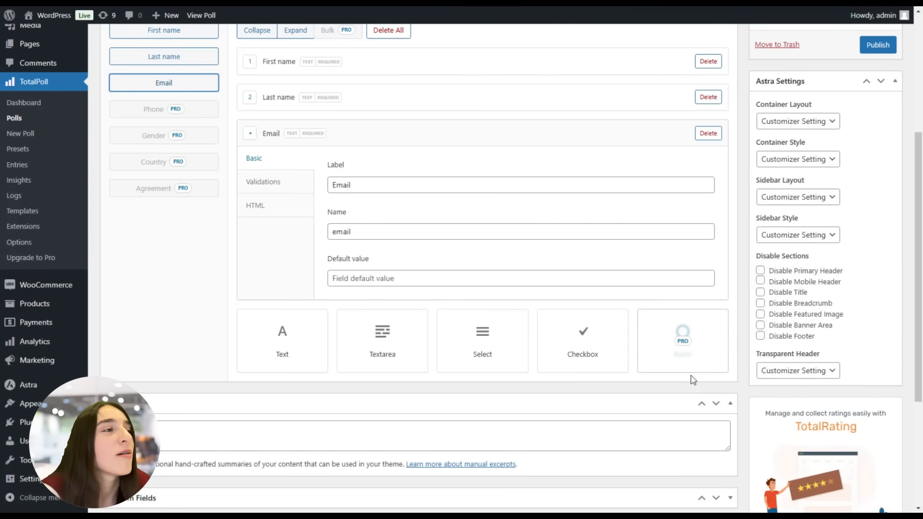
{"action": "scroll", "coordinate": [690, 377], "scroll_direction": "up", "scroll_amount": 5}
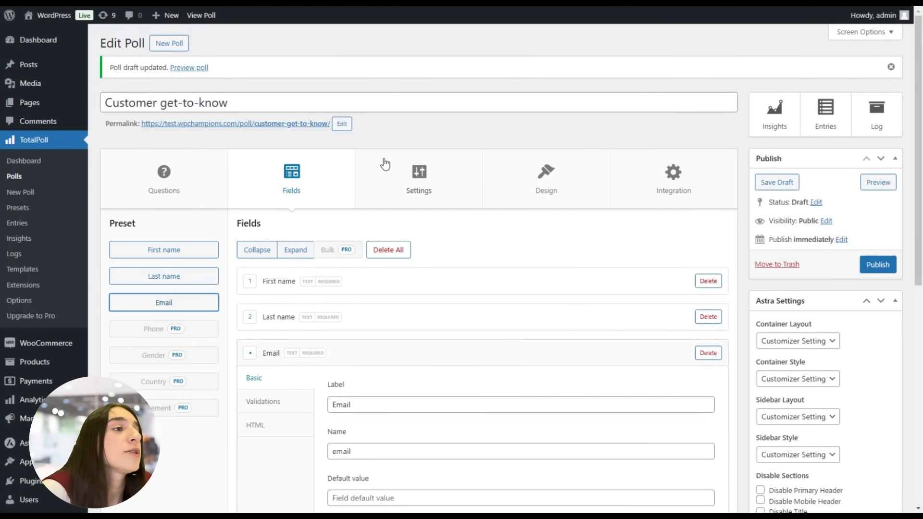
{"action": "left_click", "coordinate": [406, 173]}
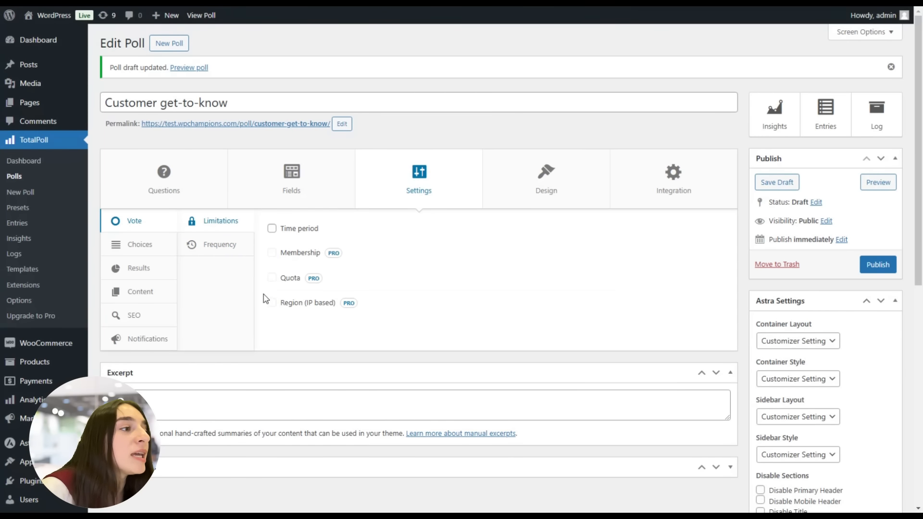
{"action": "left_click", "coordinate": [238, 255]}
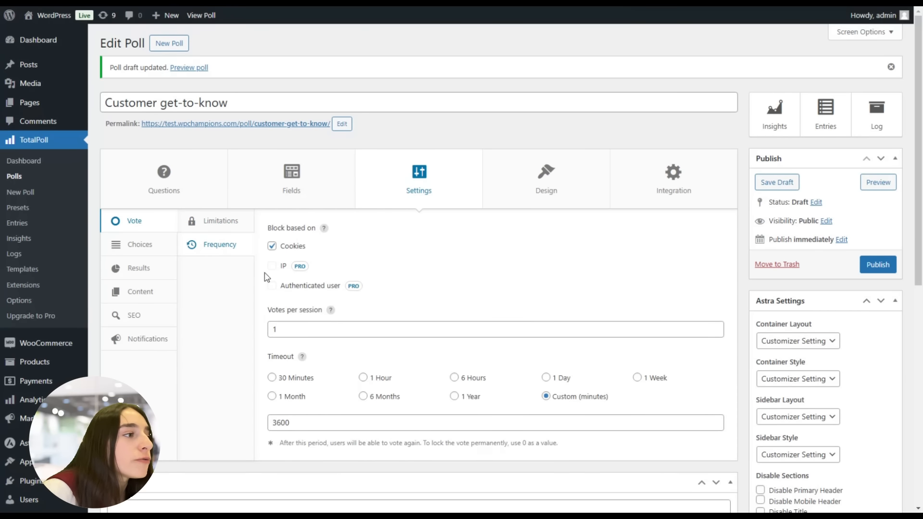
{"action": "left_click", "coordinate": [162, 253]}
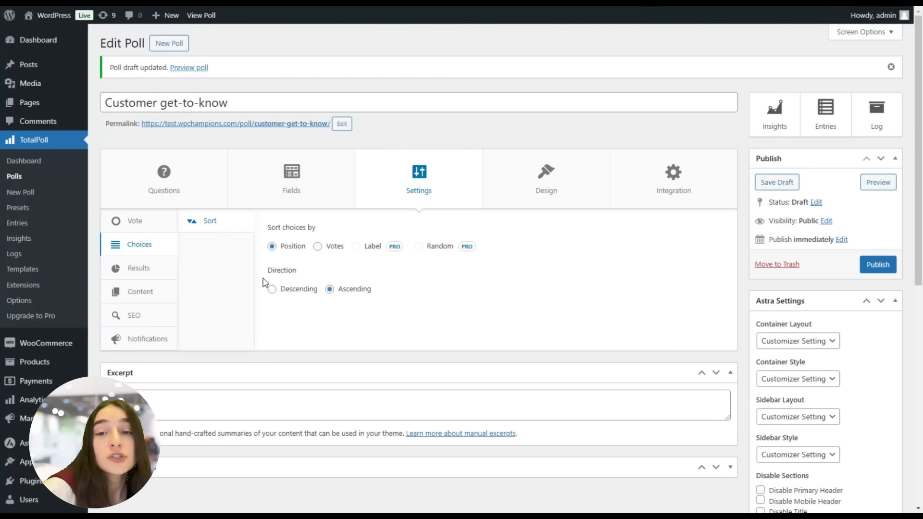
{"action": "left_click", "coordinate": [161, 271]}
{"action": "left_click", "coordinate": [138, 293]}
{"action": "left_click", "coordinate": [151, 319]}
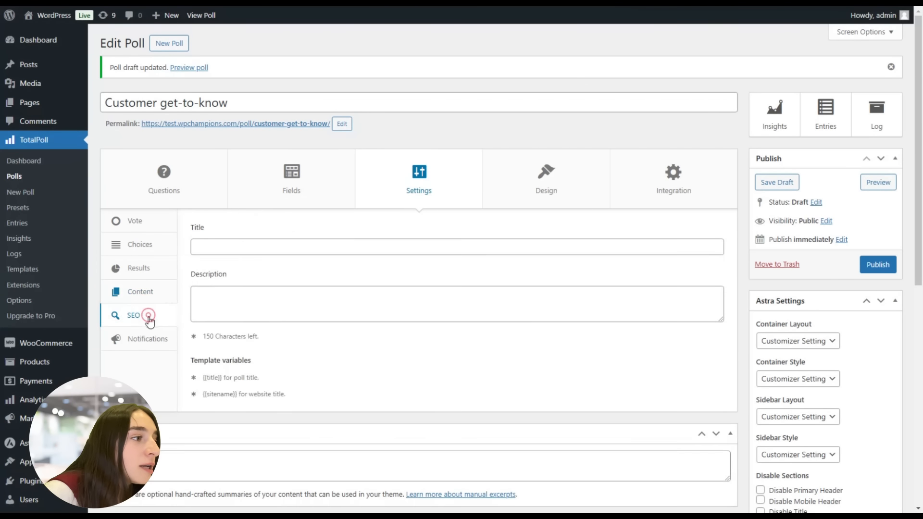
{"action": "left_click", "coordinate": [153, 341]}
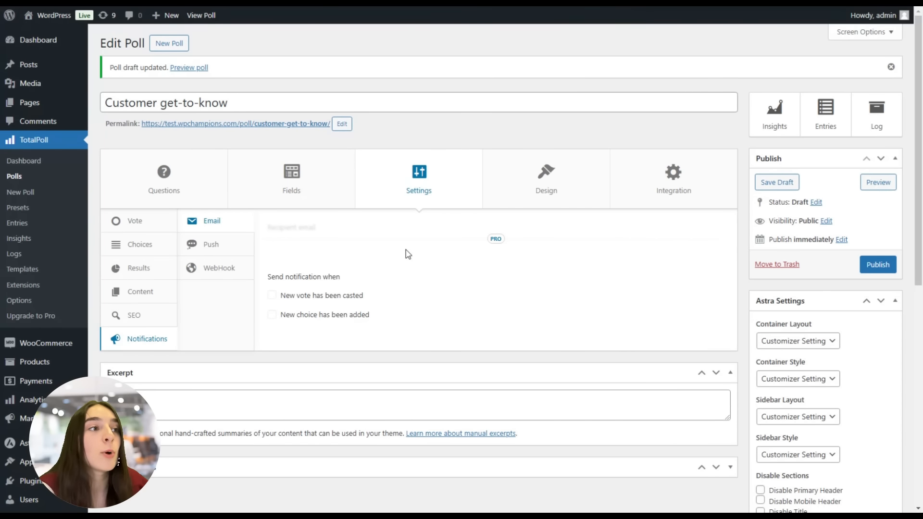
Open the poll's design options and review the available templates and layout settings
{"action": "left_click", "coordinate": [553, 181]}
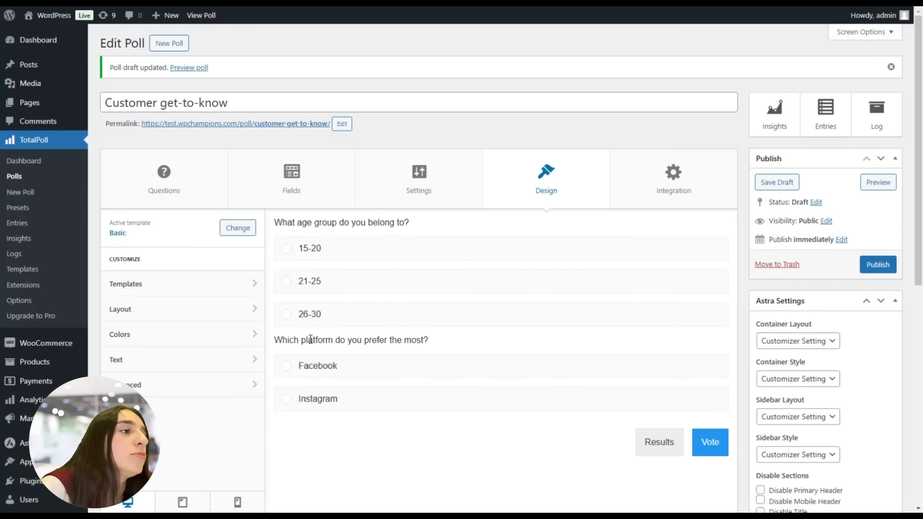
{"action": "left_click", "coordinate": [181, 289]}
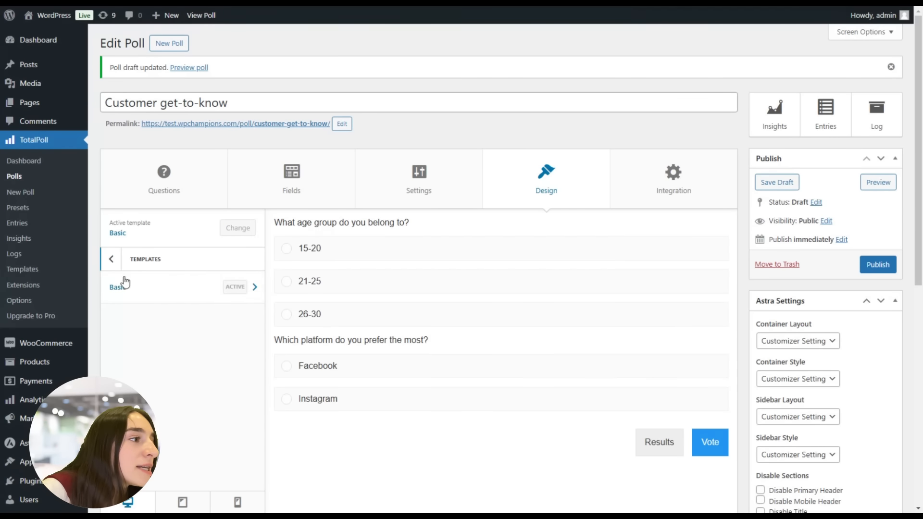
{"action": "left_click", "coordinate": [106, 267]}
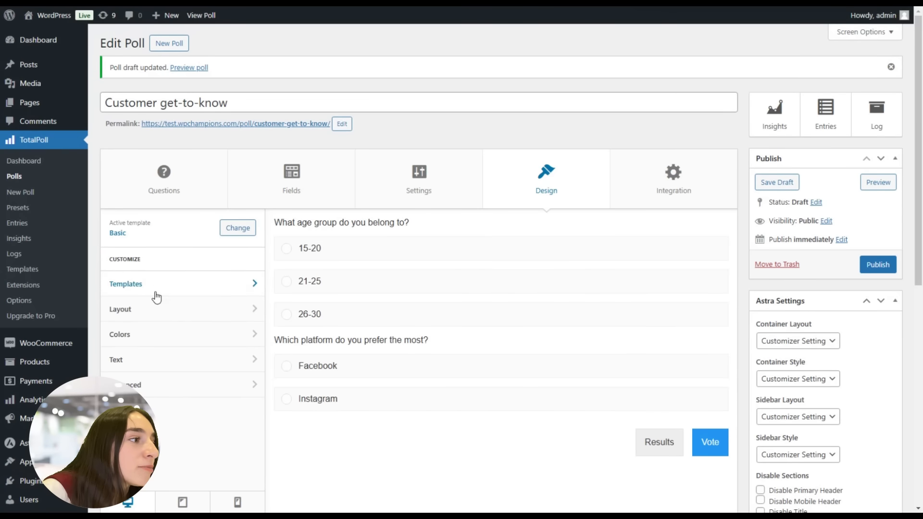
{"action": "left_click", "coordinate": [132, 320]}
{"action": "left_click", "coordinate": [113, 266]}
Set the poll layout to show 3 choices per row
{"action": "left_click", "coordinate": [143, 303]}
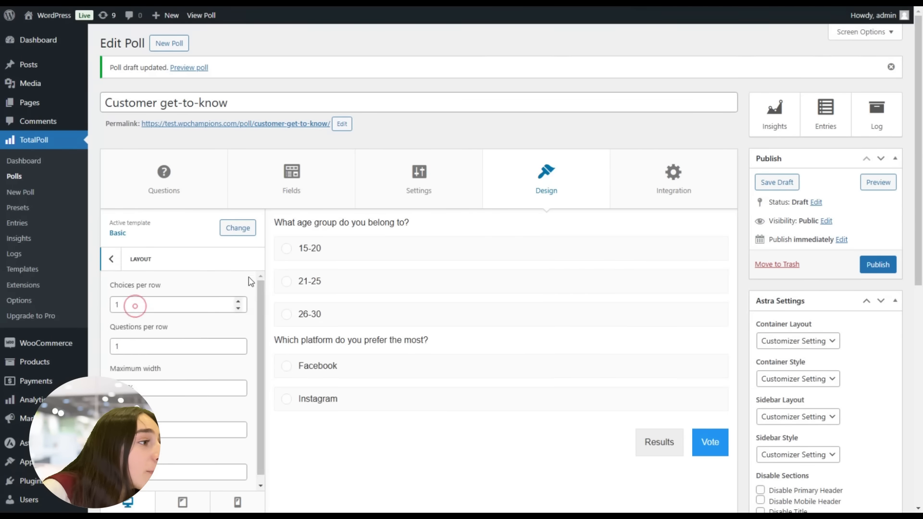
{"action": "scroll", "coordinate": [143, 339], "scroll_direction": "down", "scroll_amount": 1}
{"action": "scroll", "coordinate": [157, 321], "scroll_direction": "down", "scroll_amount": 1}
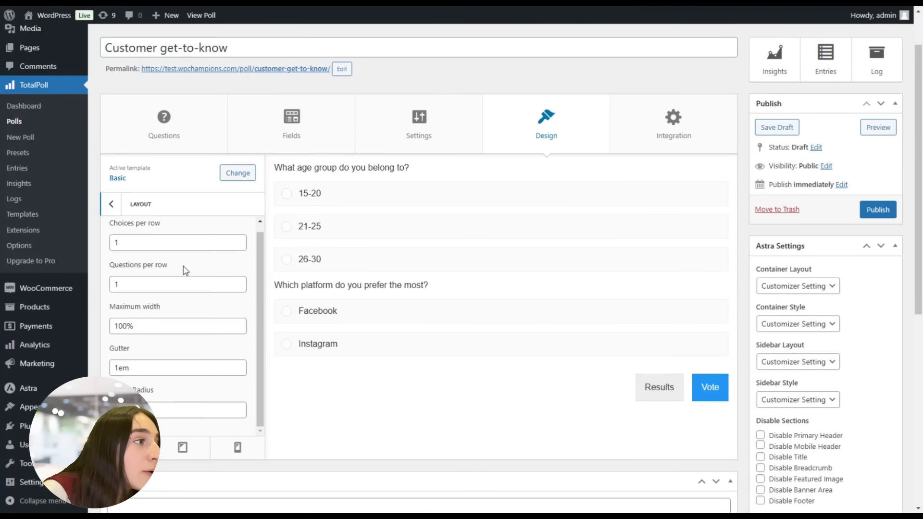
{"action": "left_click", "coordinate": [152, 251]}
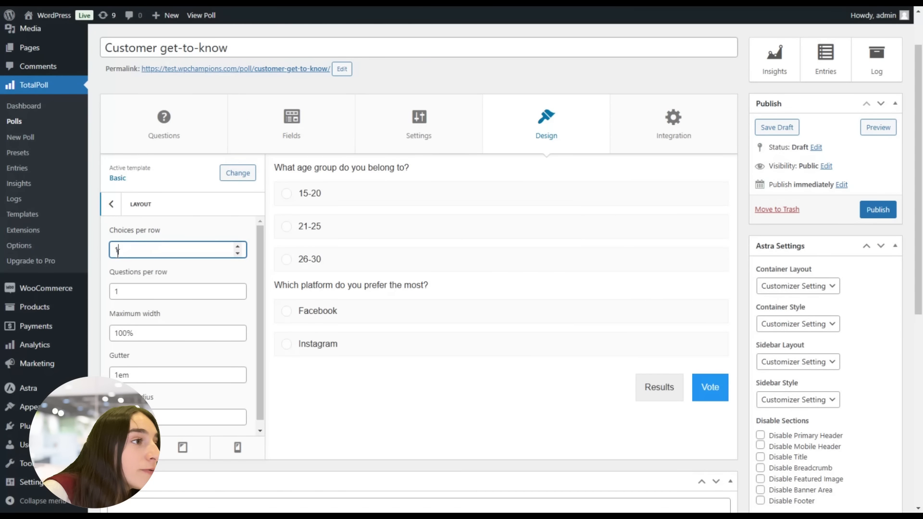
{"action": "key", "text": "ctrl+a"}
{"action": "type", "text": "3"}
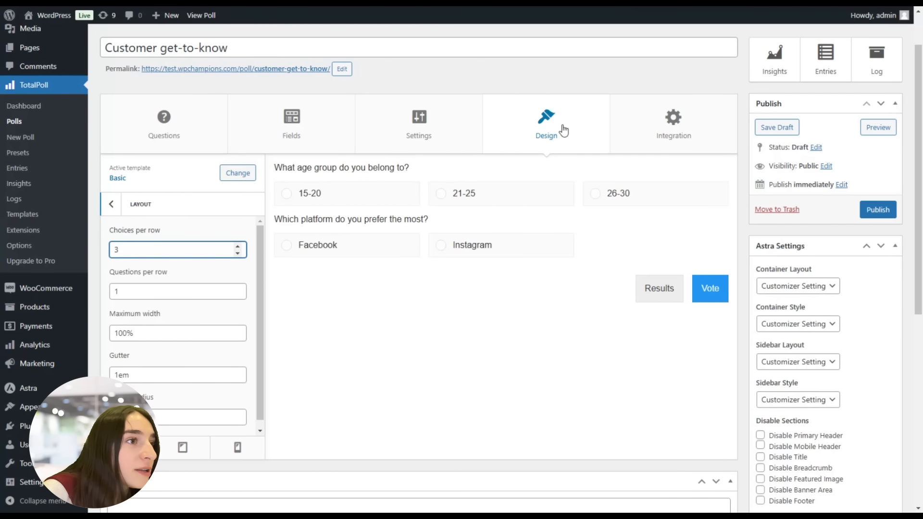
{"action": "left_click", "coordinate": [146, 295]}
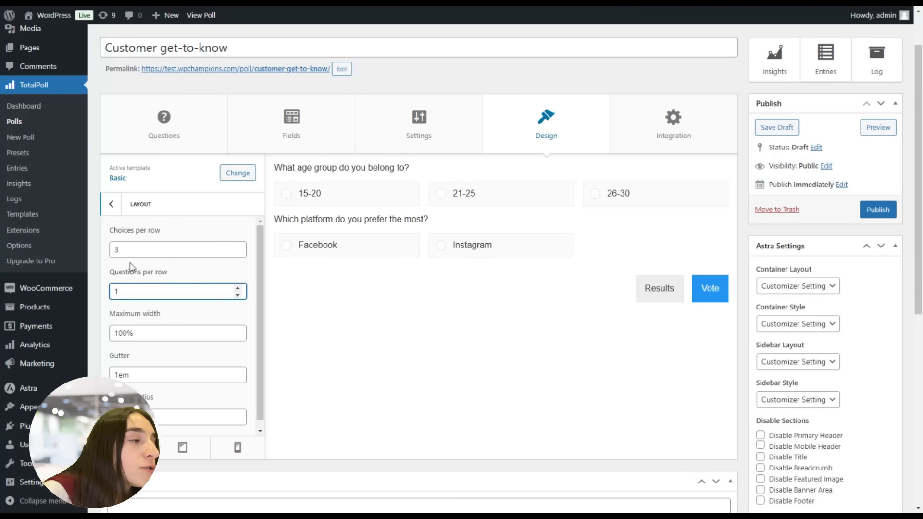
{"action": "left_click", "coordinate": [113, 207]}
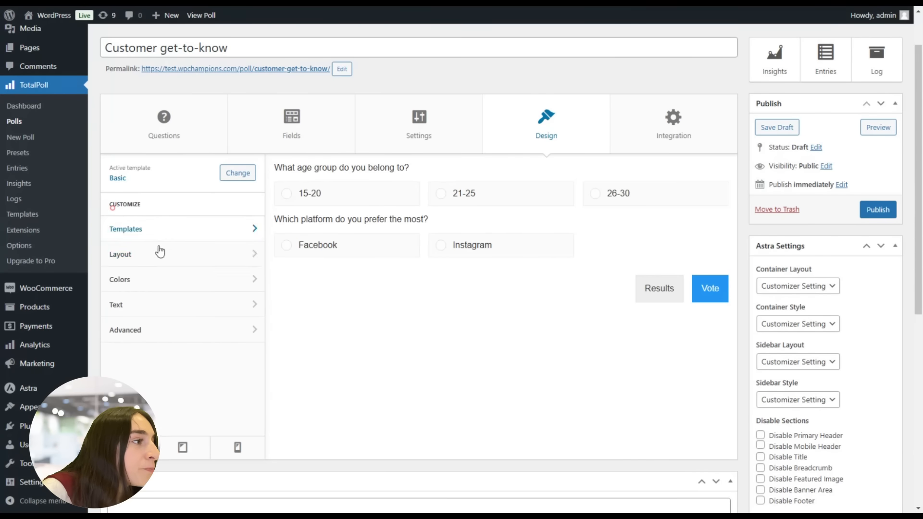
Change the poll's primary color to a deeper blue, #225ef7
{"action": "left_click", "coordinate": [146, 257]}
{"action": "left_click", "coordinate": [117, 211]}
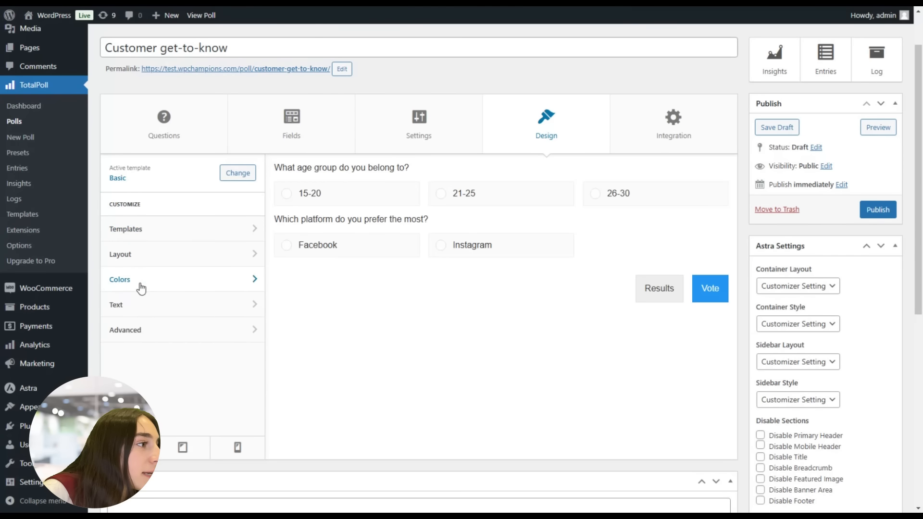
{"action": "left_click", "coordinate": [139, 281]}
{"action": "left_click", "coordinate": [167, 229]}
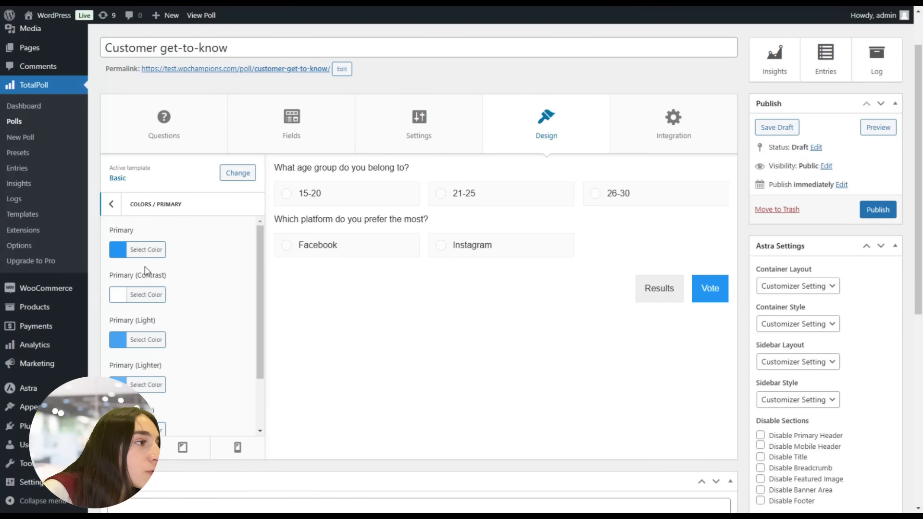
{"action": "left_click", "coordinate": [144, 249]}
{"action": "mouse_move", "coordinate": [175, 277]}
{"action": "left_mouse_down"}
{"action": "mouse_move", "coordinate": [165, 281]}
{"action": "mouse_move", "coordinate": [176, 287]}
{"action": "mouse_move", "coordinate": [179, 277]}
{"action": "left_mouse_up"}
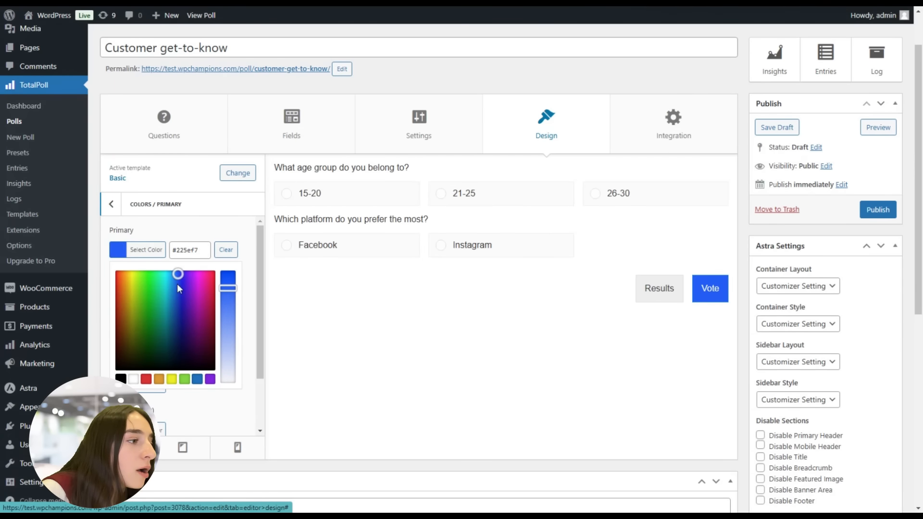
{"action": "left_click", "coordinate": [112, 205]}
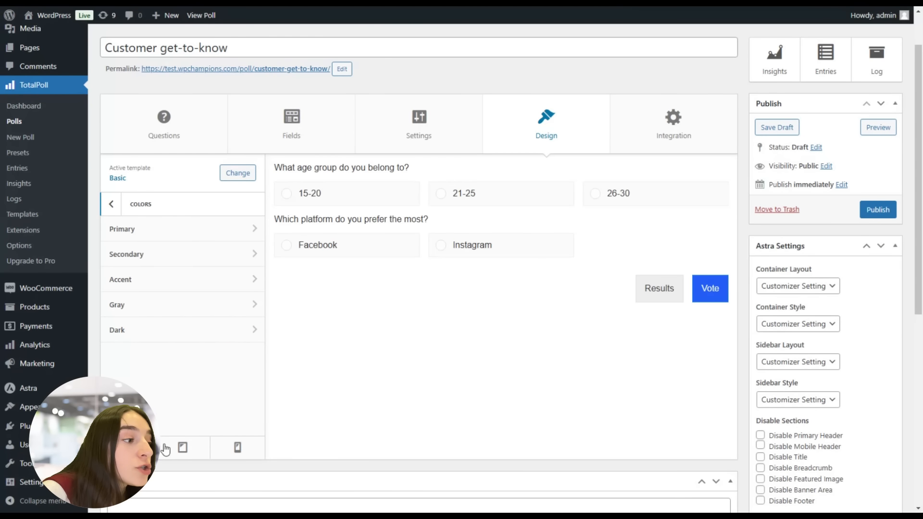
Preview the poll design at tablet and phone sizes and return to the desktop preview
{"action": "left_click", "coordinate": [183, 448]}
{"action": "scroll", "coordinate": [164, 253], "scroll_direction": "down", "scroll_amount": 2}
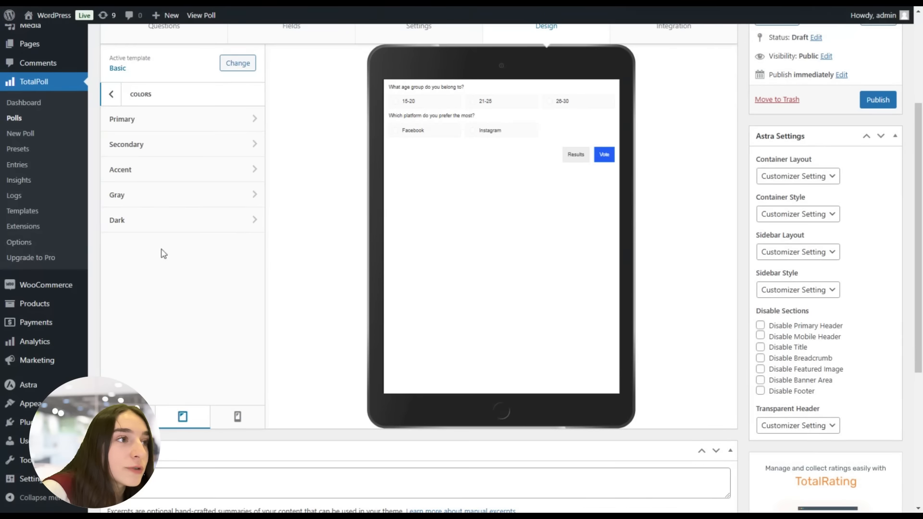
{"action": "scroll", "coordinate": [280, 370], "scroll_direction": "up", "scroll_amount": 1}
{"action": "scroll", "coordinate": [252, 433], "scroll_direction": "down", "scroll_amount": 1}
{"action": "left_click", "coordinate": [237, 417]}
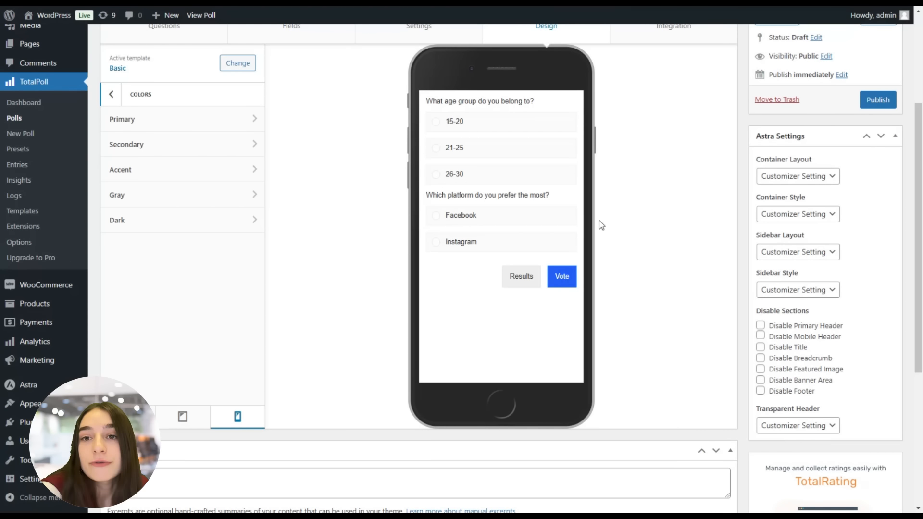
{"action": "left_click", "coordinate": [180, 419]}
{"action": "left_click", "coordinate": [128, 417]}
{"action": "scroll", "coordinate": [268, 336], "scroll_direction": "up", "scroll_amount": 1}
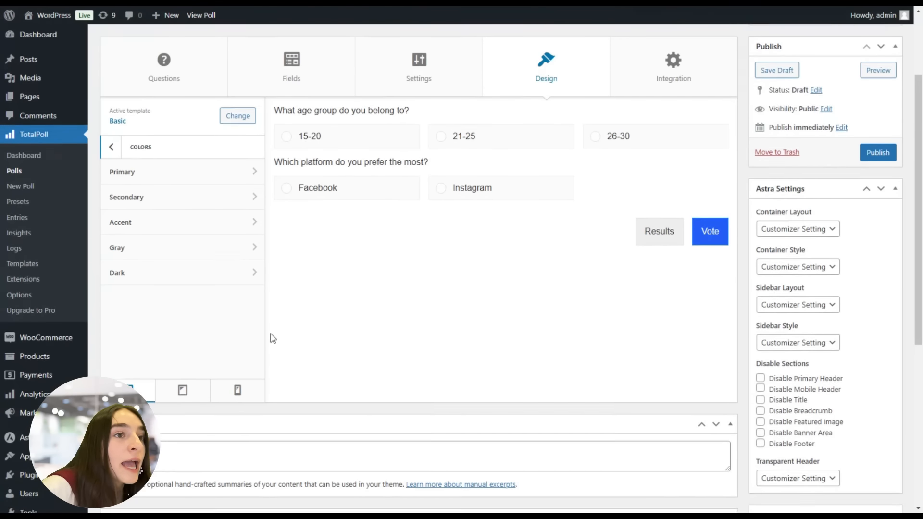